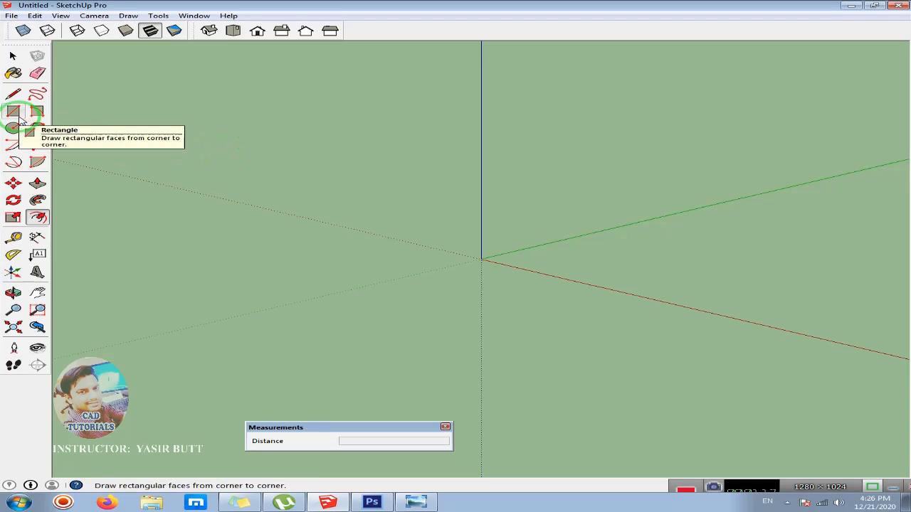
# - Draw a rectangle about 22' 7" by 11' 2" on the ground plane, away from the origin
pyautogui.click(13, 111)
pyautogui.click(227, 99)
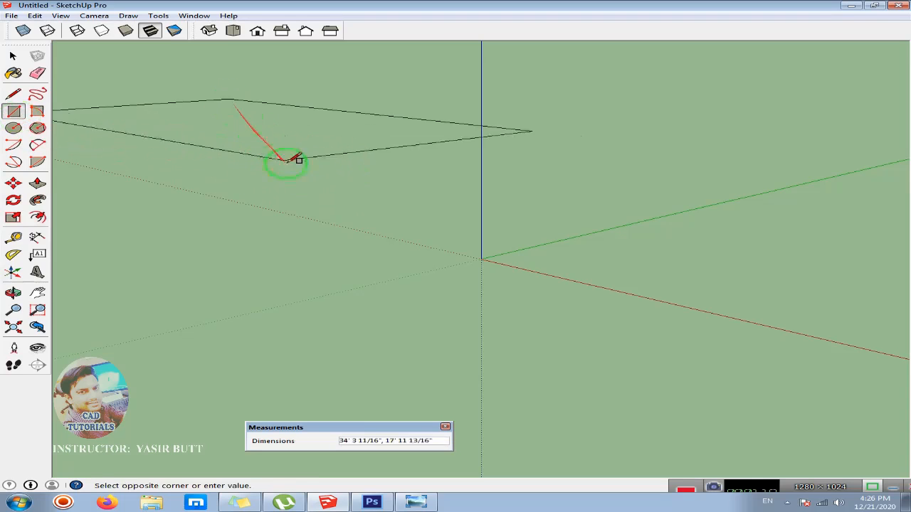
pyautogui.click(269, 129)
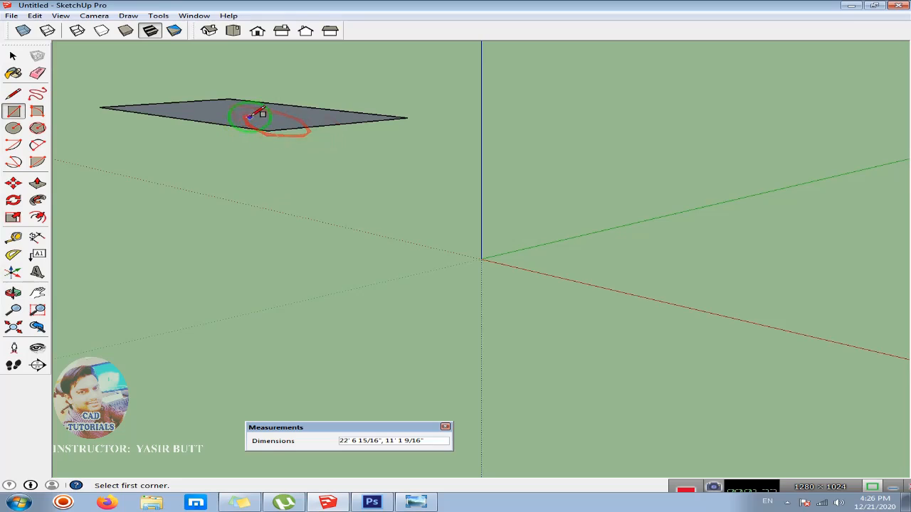
# - Switch to the top view and delete the rectangle with its edges
pyautogui.click(232, 35)
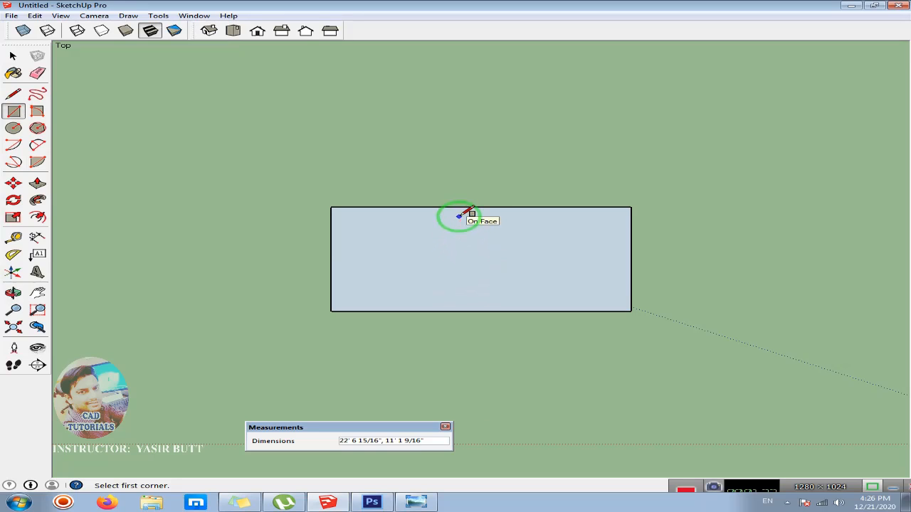
pyautogui.click(13, 55)
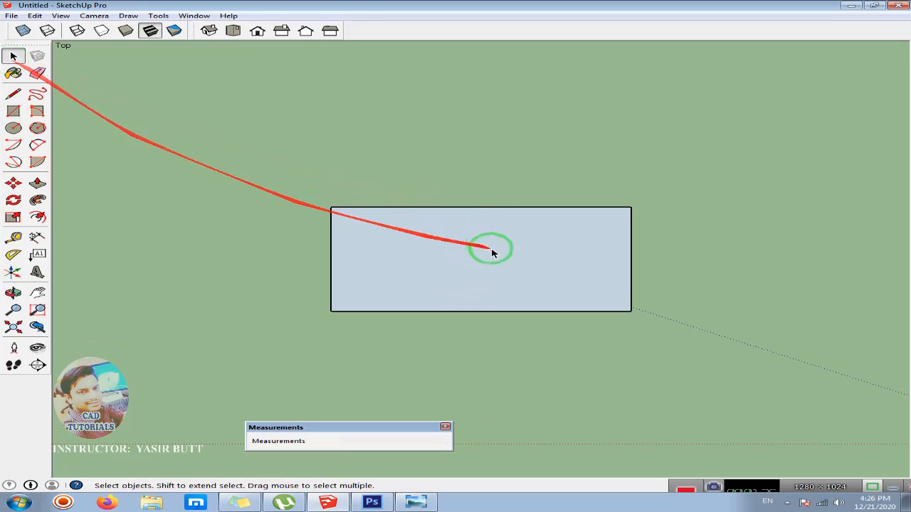
pyautogui.doubleClick(487, 245)
pyautogui.press('Delete')
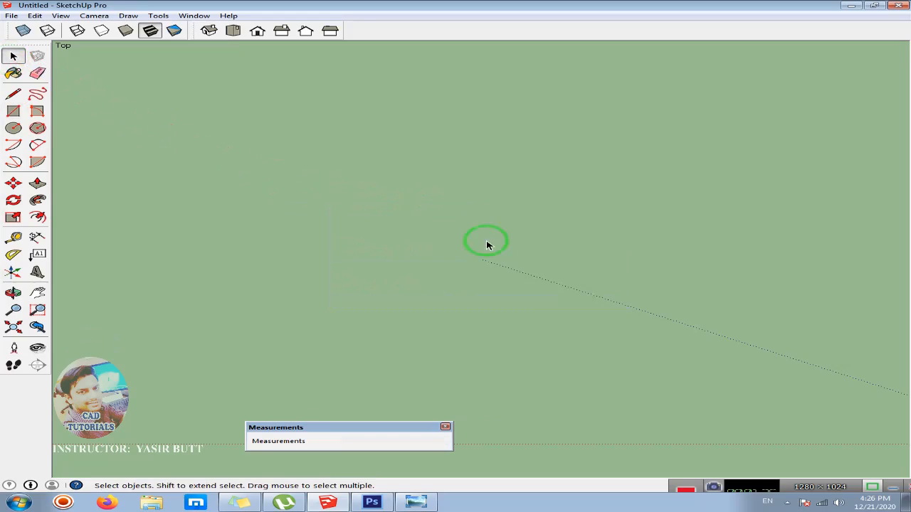
# - Draw a 12' by 12' rectangle on the ground plane
pyautogui.click(12, 111)
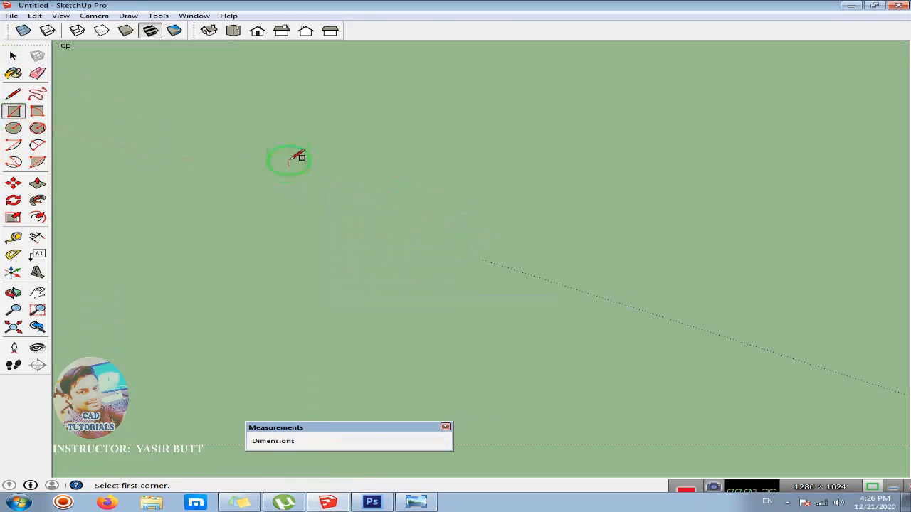
pyautogui.click(286, 139)
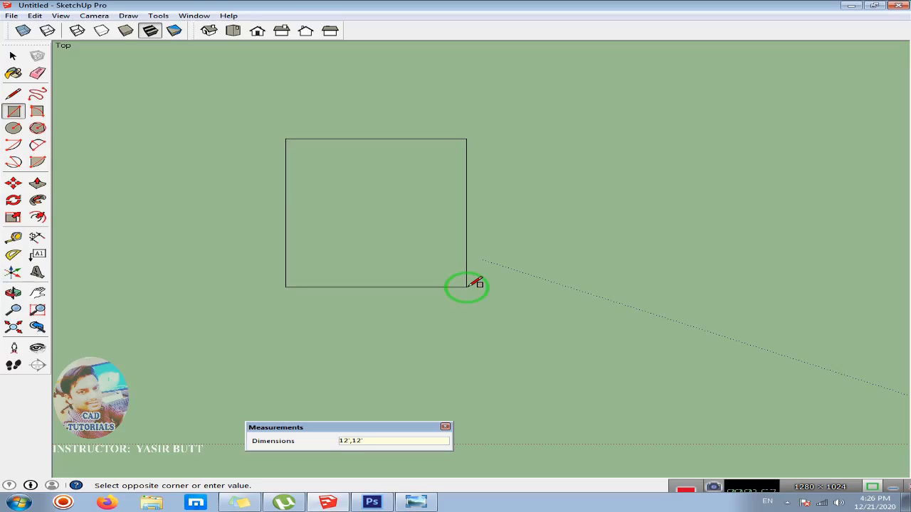
pyautogui.press('Return')
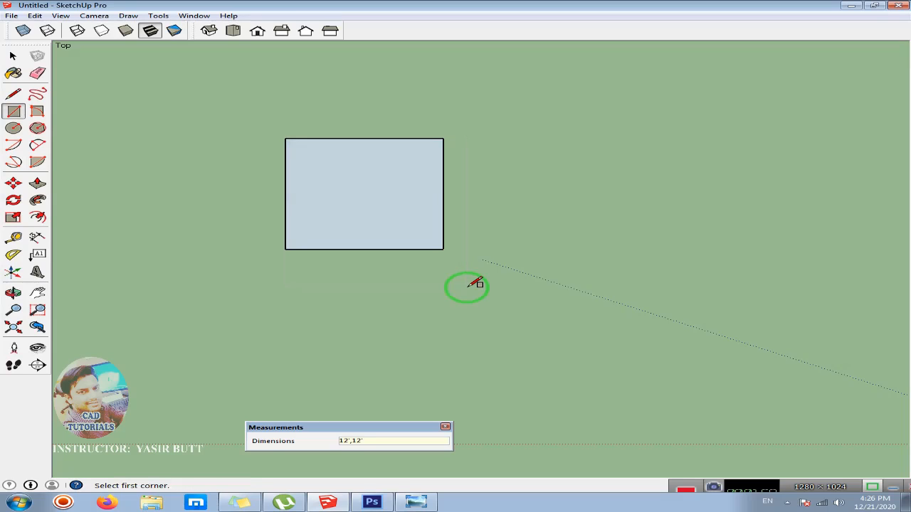
pyautogui.scroll(4, 359, 181)
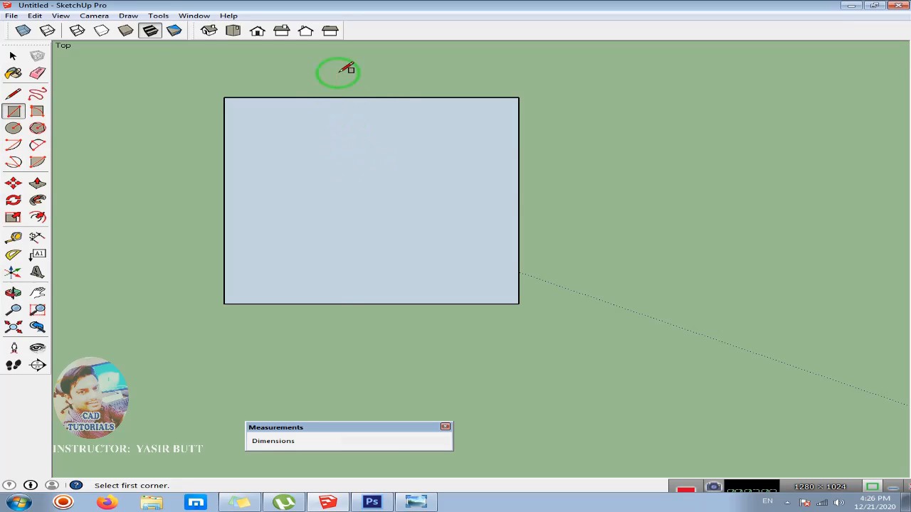
# - Offset the square's edges outward by 9" to form a wall border
pyautogui.click(415, 502)
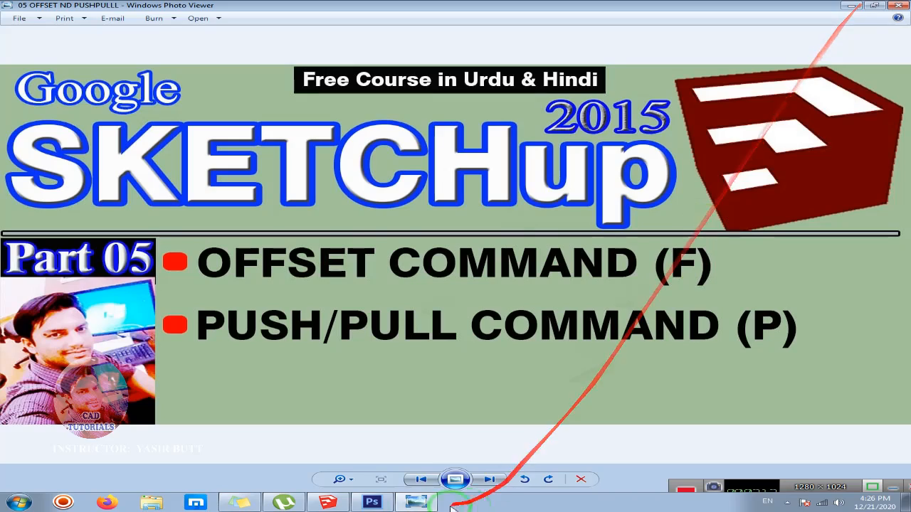
pyautogui.click(328, 503)
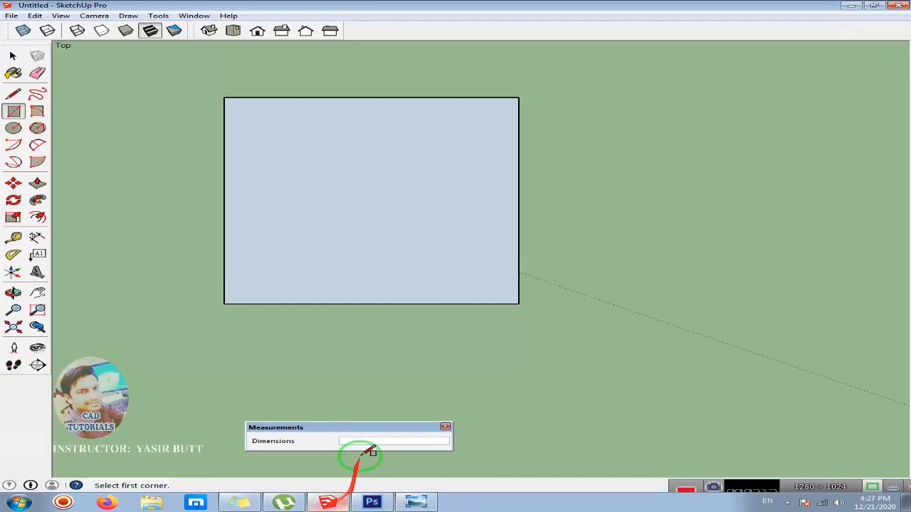
pyautogui.click(37, 219)
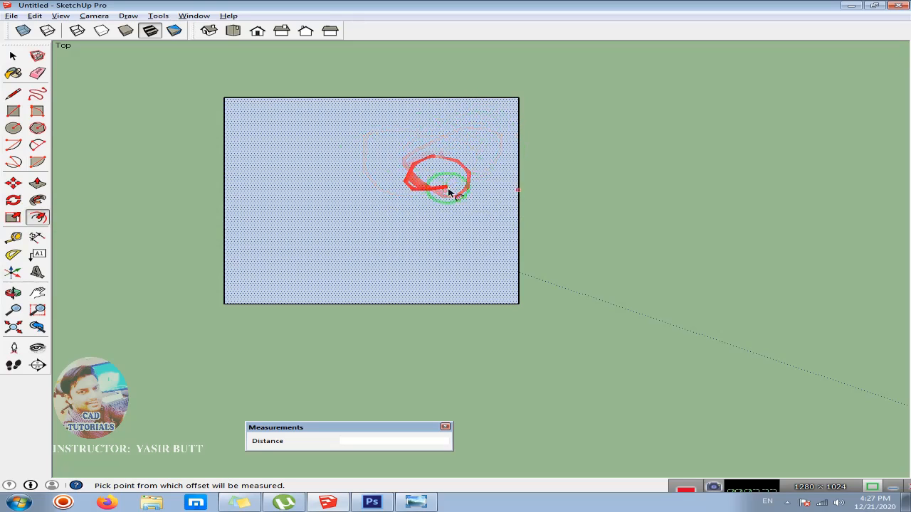
pyautogui.click(474, 143)
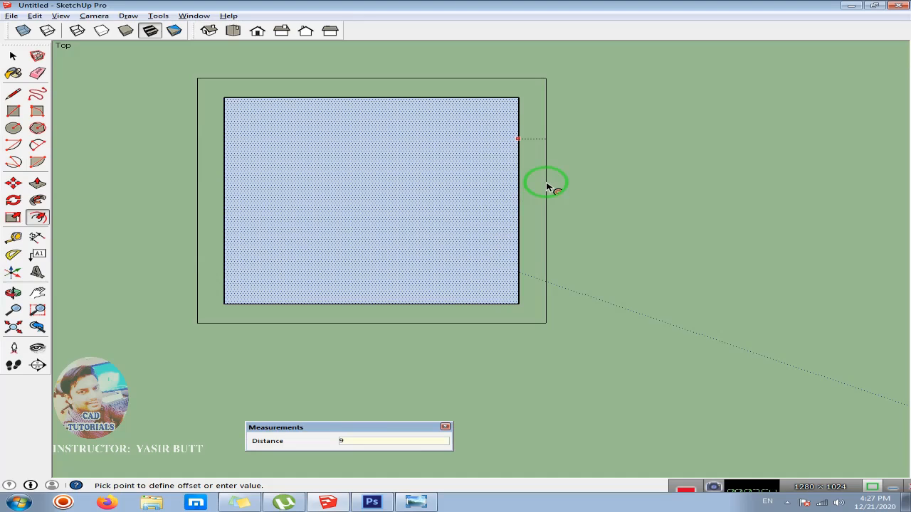
pyautogui.press('Return')
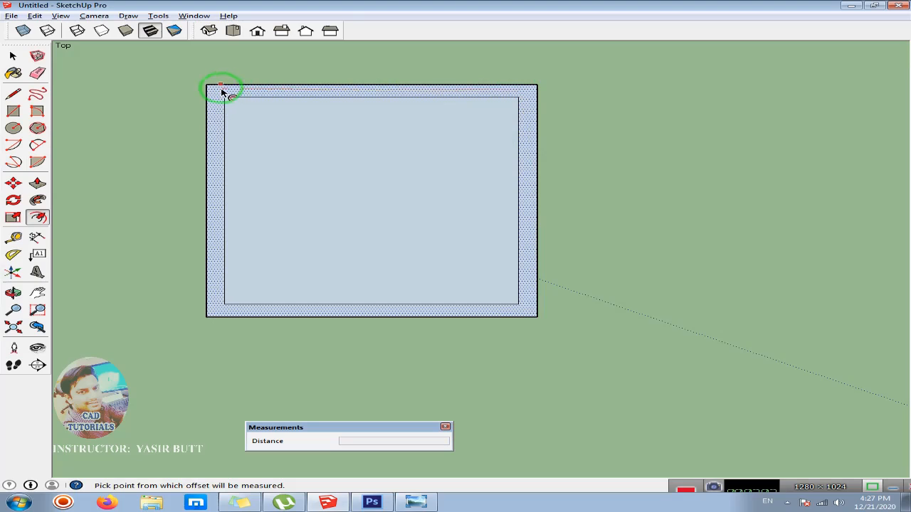
# - In the isometric view, Push/Pull the border face between the two squares up 10' to raise the walls
pyautogui.click(400, 504)
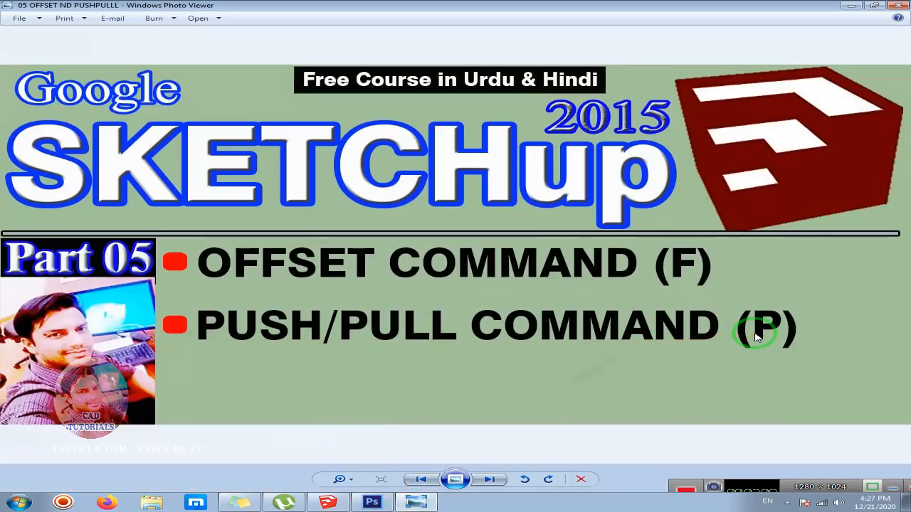
pyautogui.click(332, 503)
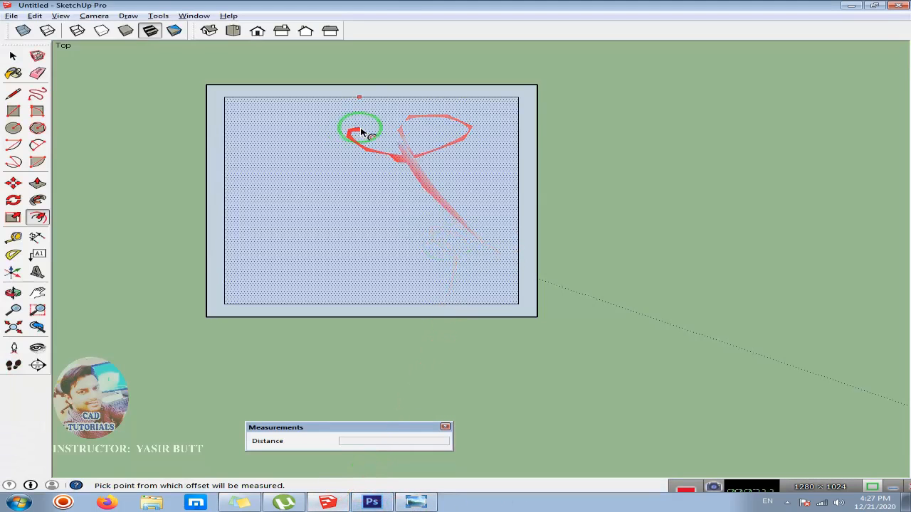
pyautogui.click(208, 33)
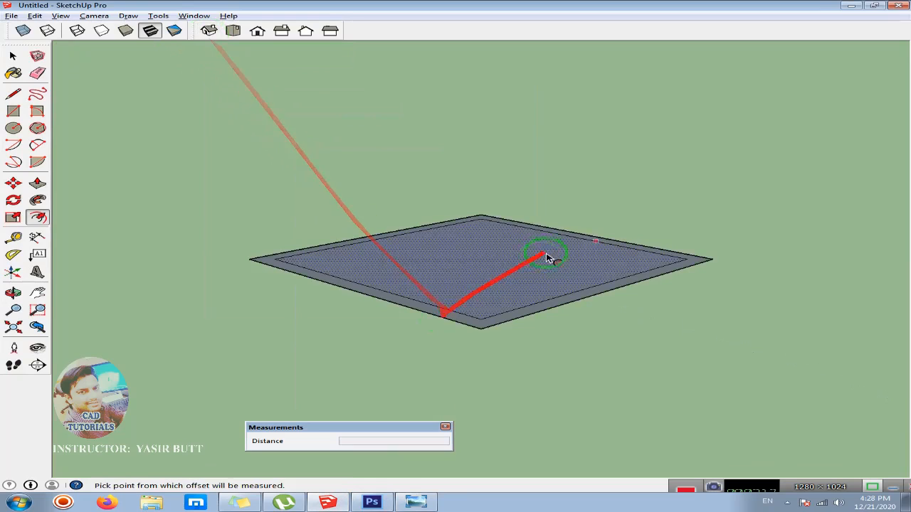
pyautogui.scroll(3, 443, 234)
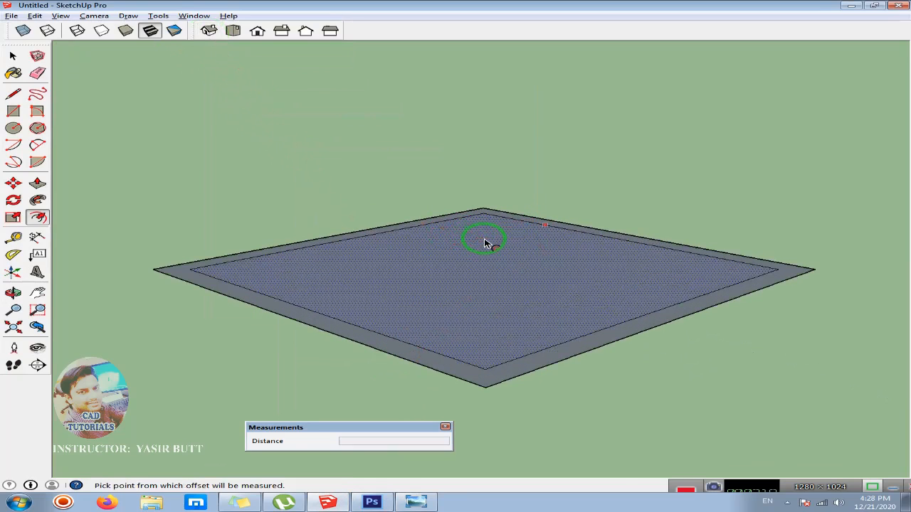
pyautogui.moveTo(482, 245); pyautogui.dragTo(459, 257, button='middle')
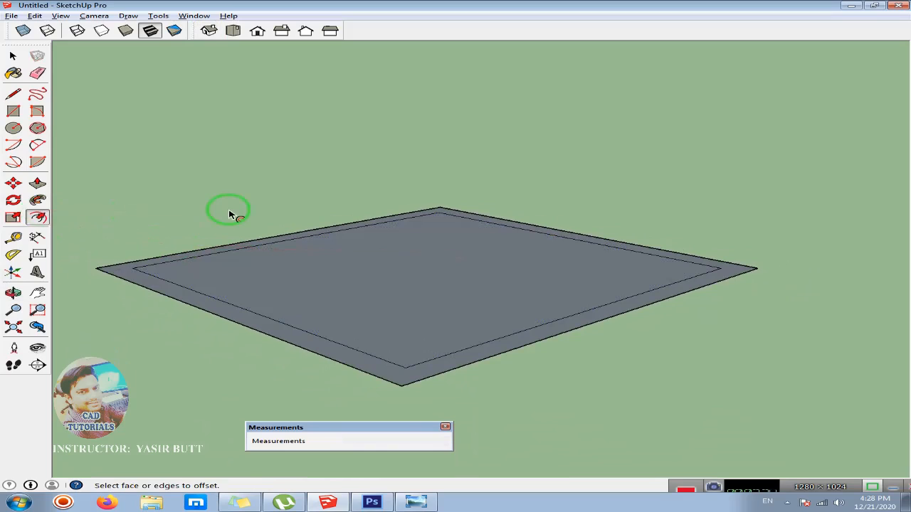
pyautogui.press('p')
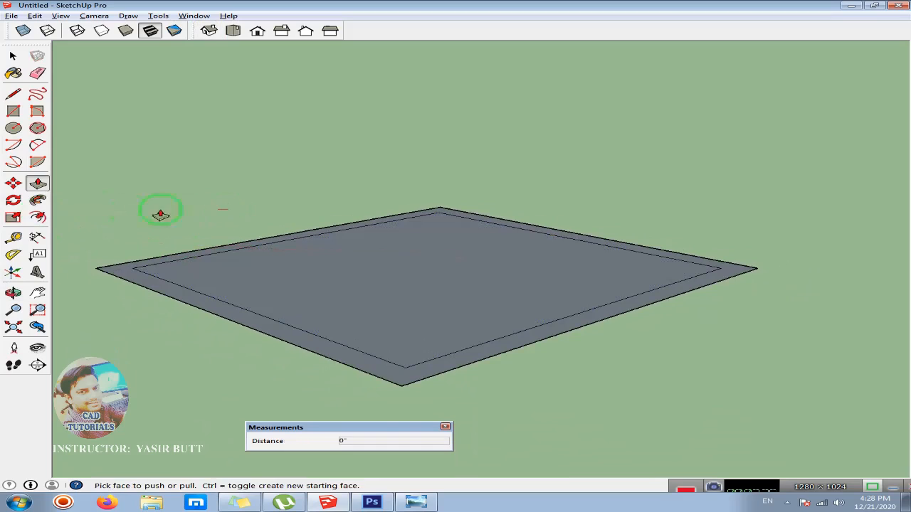
pyautogui.click(39, 184)
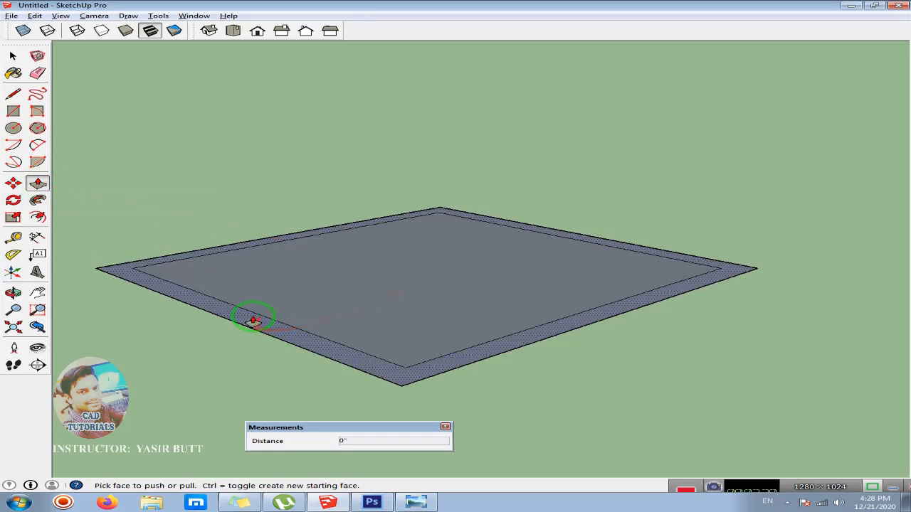
pyautogui.scroll(1, 259, 321)
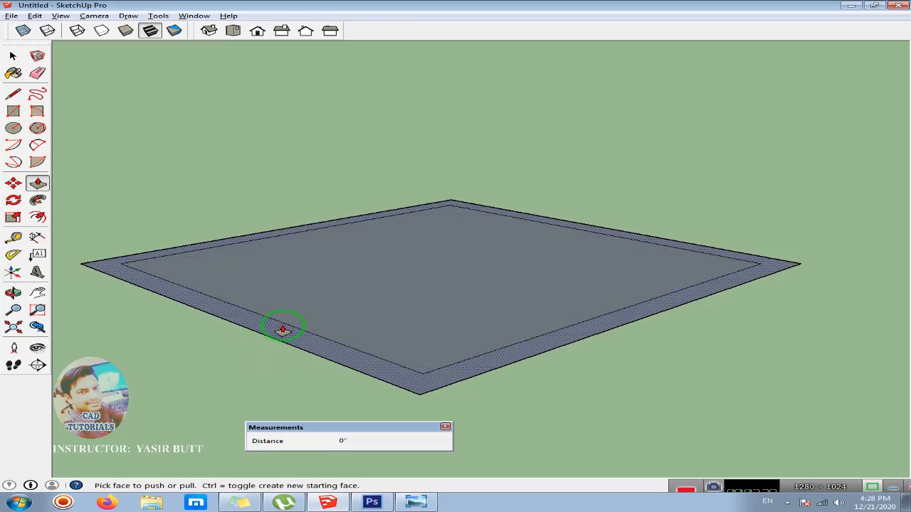
pyautogui.click(283, 329)
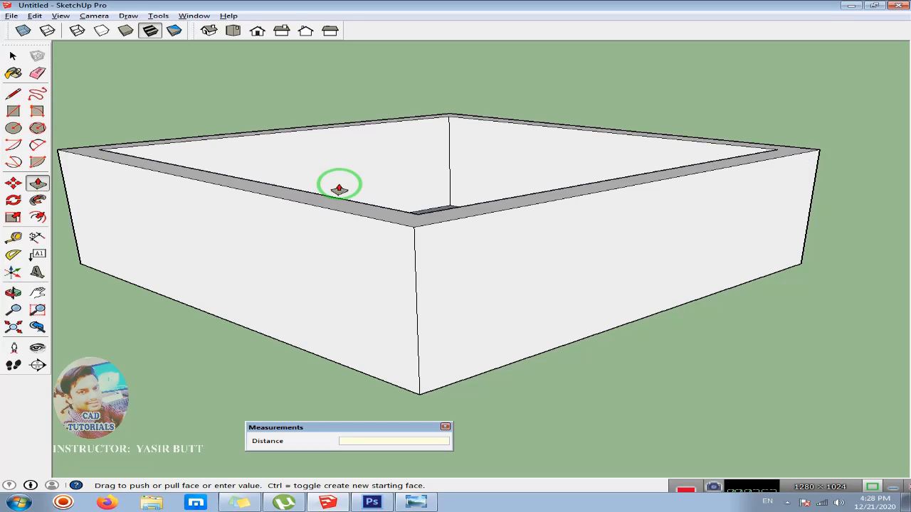
pyautogui.press('Return')
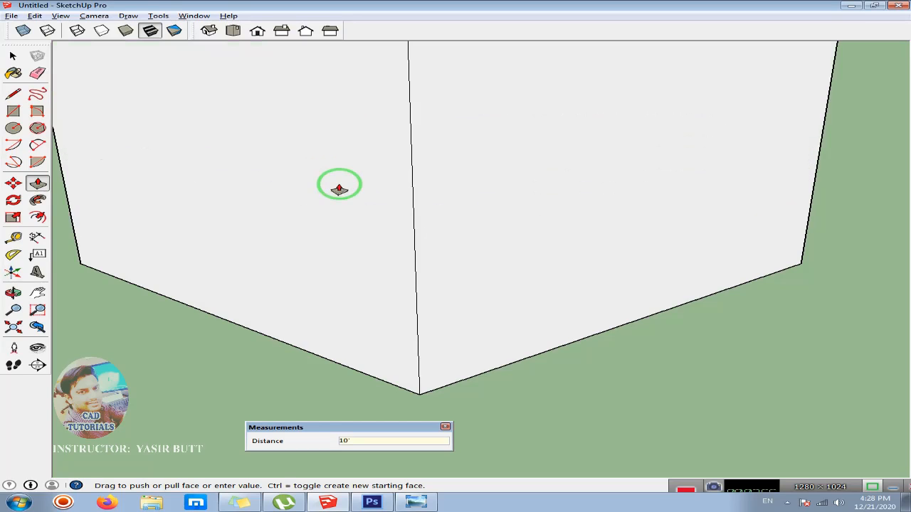
# - Push/Pull the outer face of the right-hand wall outward about 13' 6" to lengthen the box
pyautogui.scroll(-7, 339, 191)
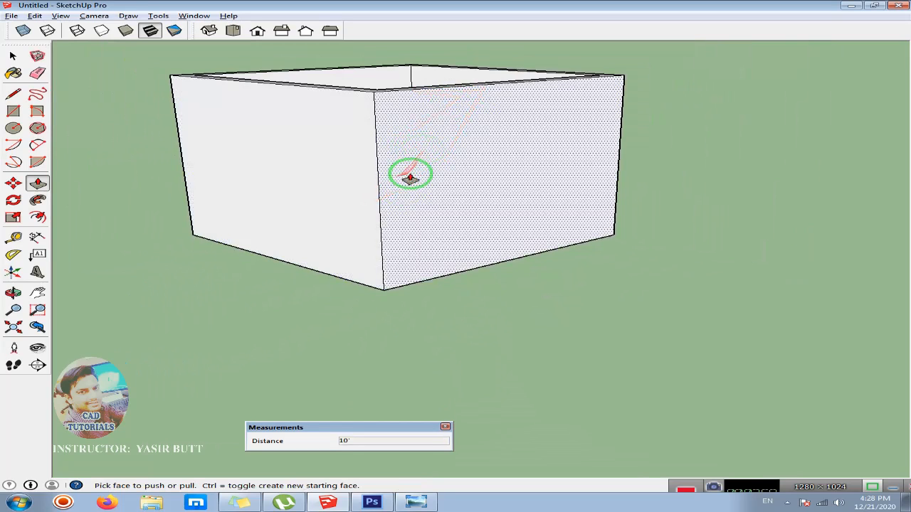
pyautogui.moveTo(420, 151); pyautogui.dragTo(482, 210, button='middle')
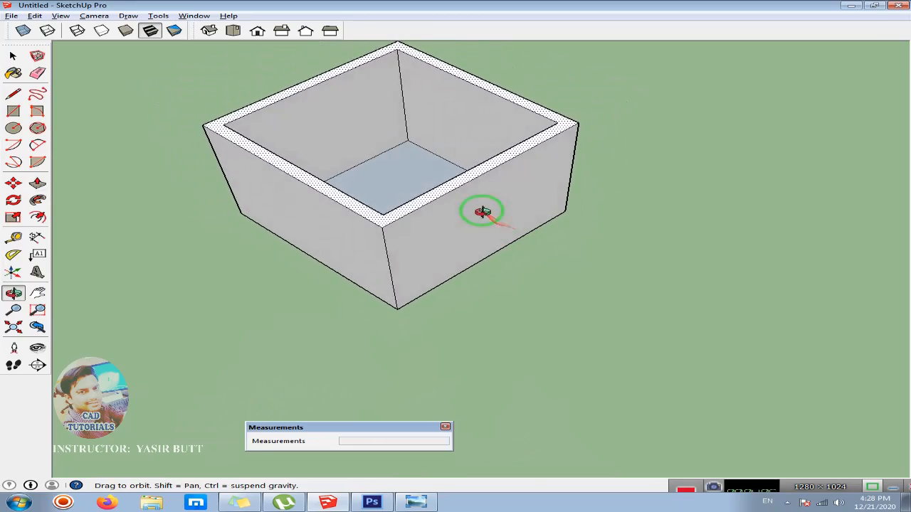
pyautogui.moveTo(449, 159); pyautogui.dragTo(405, 203, button='middle')
pyautogui.moveTo(404, 269); pyautogui.dragTo(393, 247, button='middle')
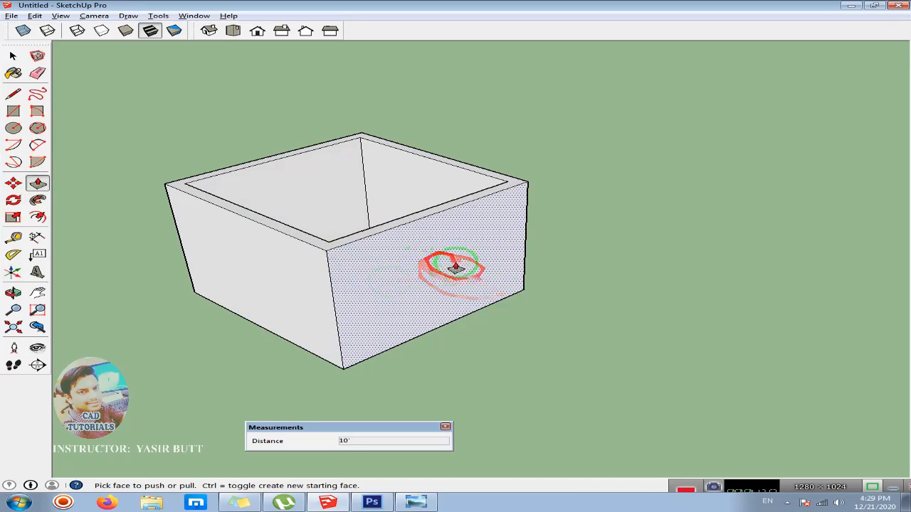
pyautogui.click(434, 266)
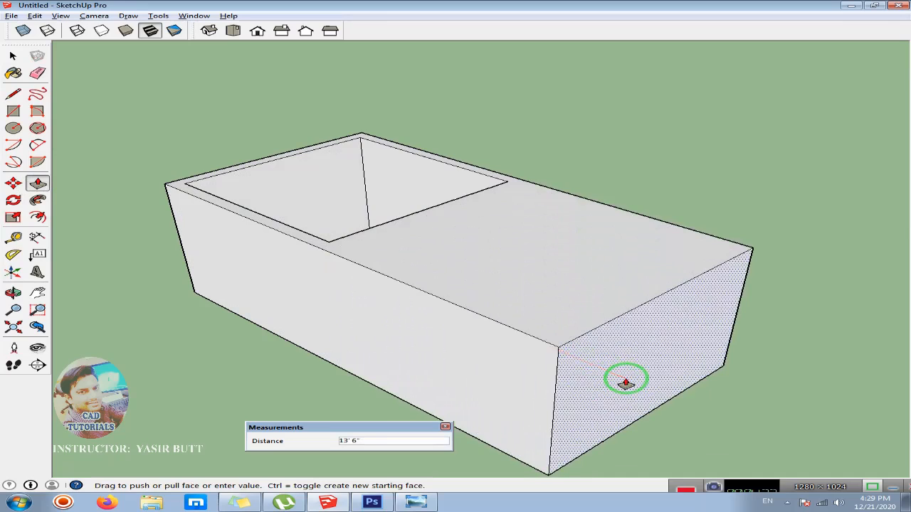
pyautogui.click(627, 378)
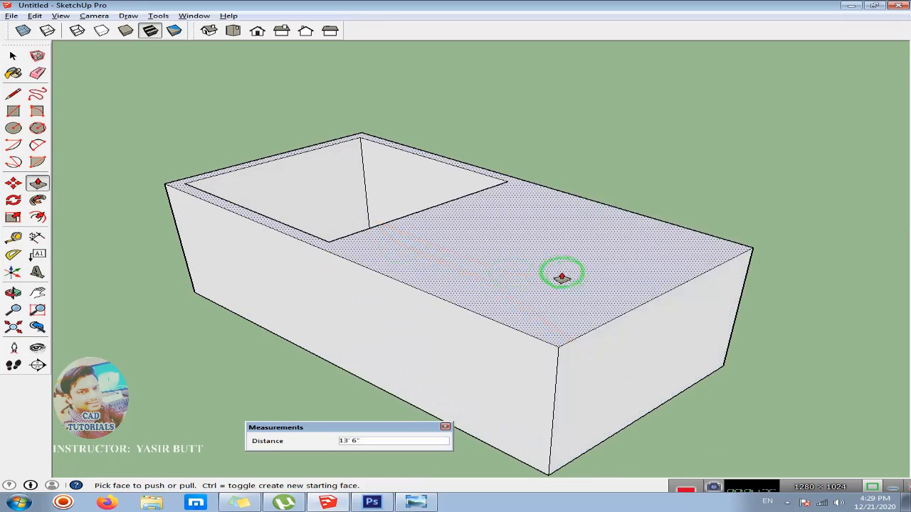
# - Push/Pull the long outer side face of the box outward about 4' 5"
pyautogui.moveTo(568, 267); pyautogui.dragTo(575, 187, button='middle')
pyautogui.click(408, 250)
pyautogui.click(323, 288)
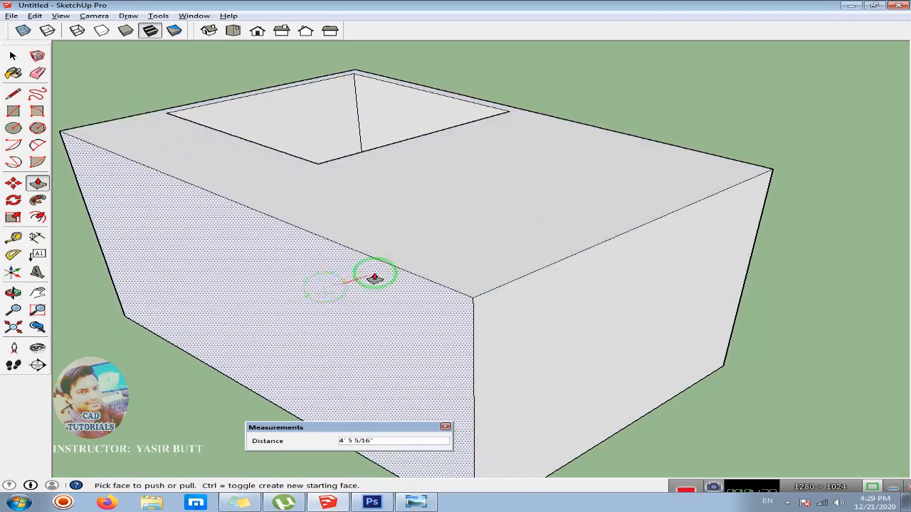
# - Draw a circle with a radius of about 16' 8" on the ground to the right of the box
pyautogui.scroll(-4, 425, 264)
pyautogui.scroll(-3, 427, 267)
pyautogui.moveTo(488, 260); pyautogui.dragTo(399, 266, button='middle')
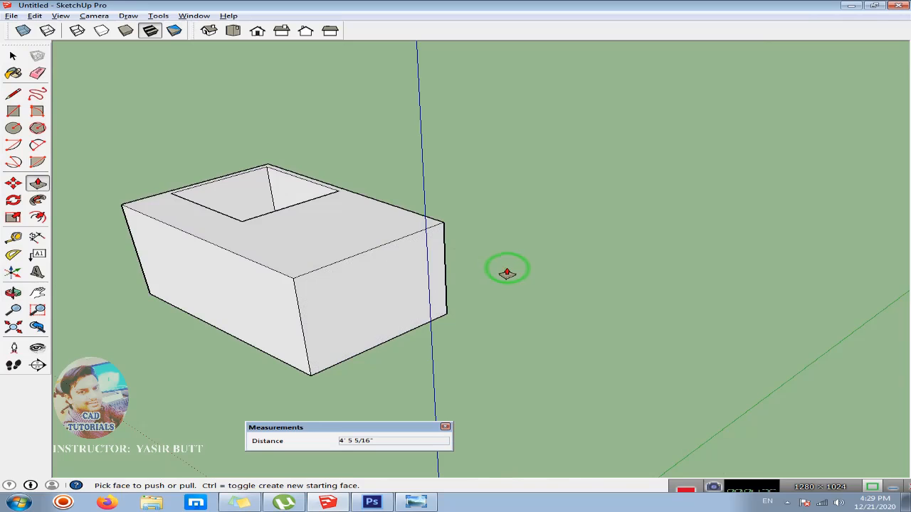
pyautogui.click(13, 127)
pyautogui.click(677, 254)
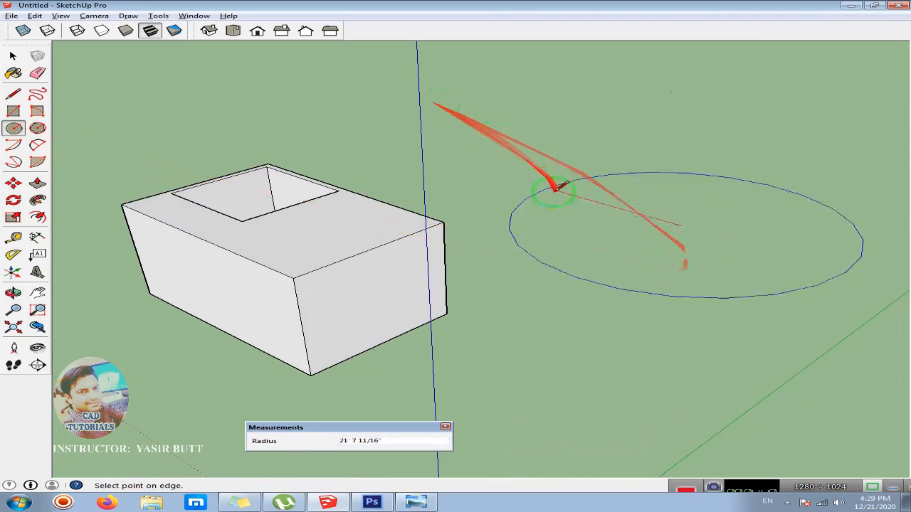
pyautogui.click(602, 264)
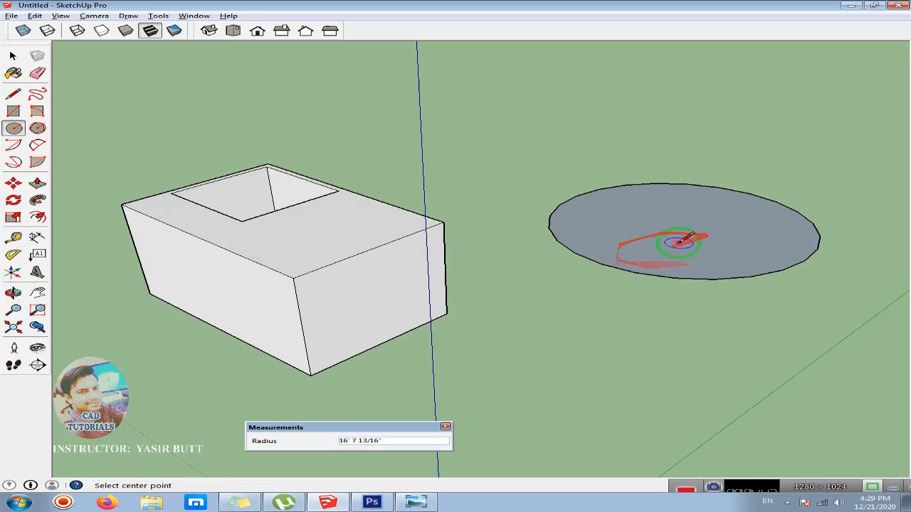
# - Offset the circle's edge outward to add a narrow ring around it
pyautogui.click(40, 219)
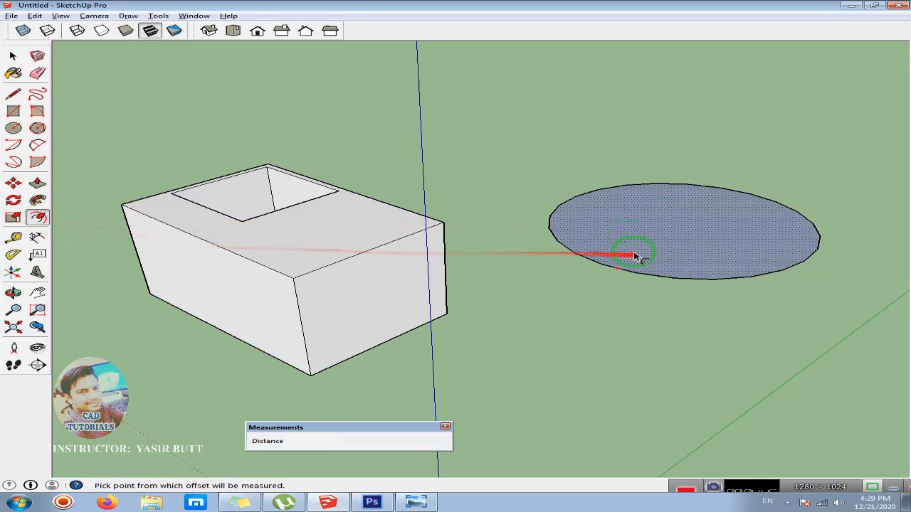
pyautogui.click(662, 206)
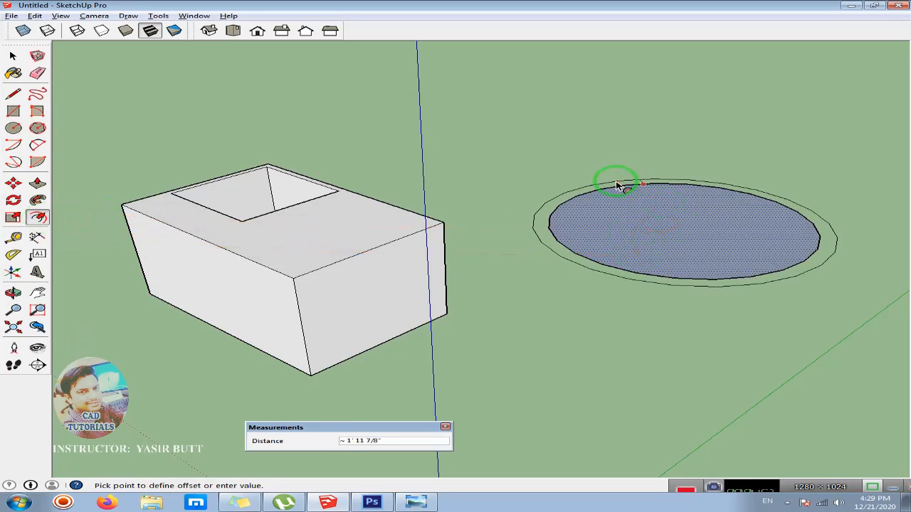
pyautogui.press('Return')
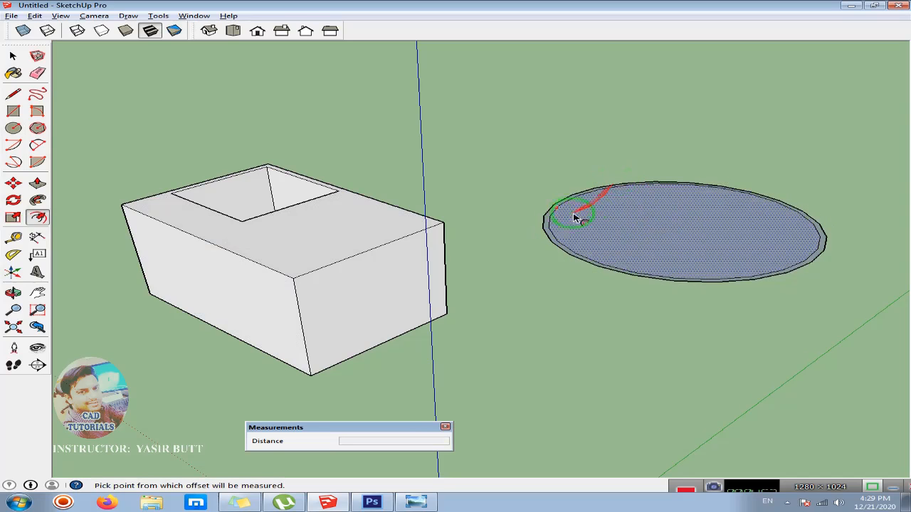
# - Offset the edge of the inner circular face inward by 9"
pyautogui.scroll(4, 591, 211)
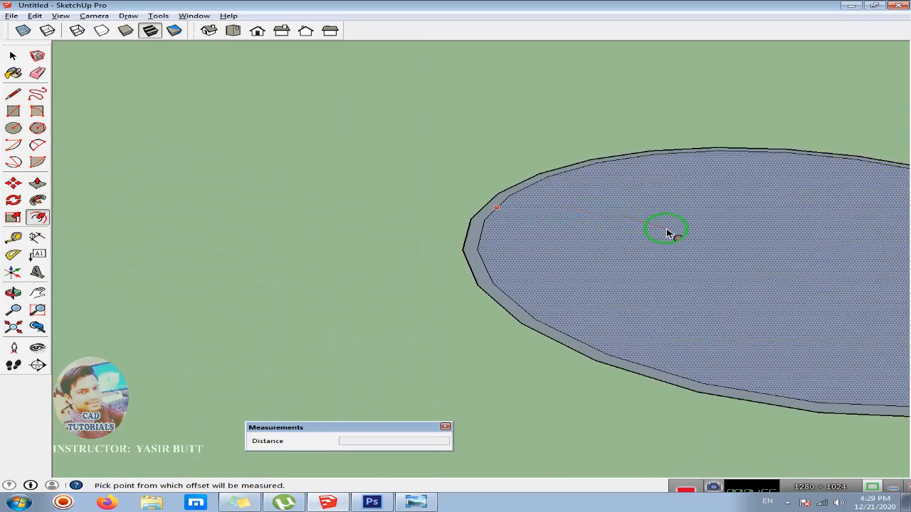
pyautogui.moveTo(710, 238); pyautogui.dragTo(483, 237, button='middle')
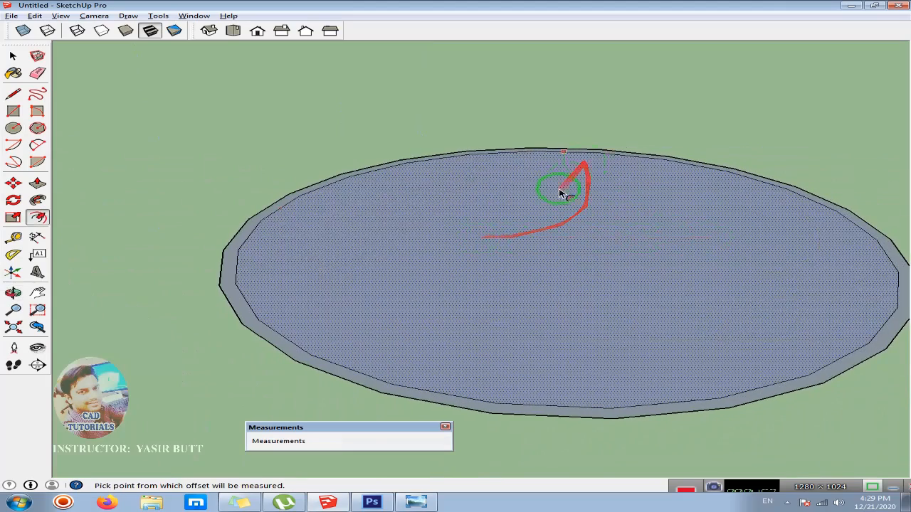
pyautogui.click(567, 179)
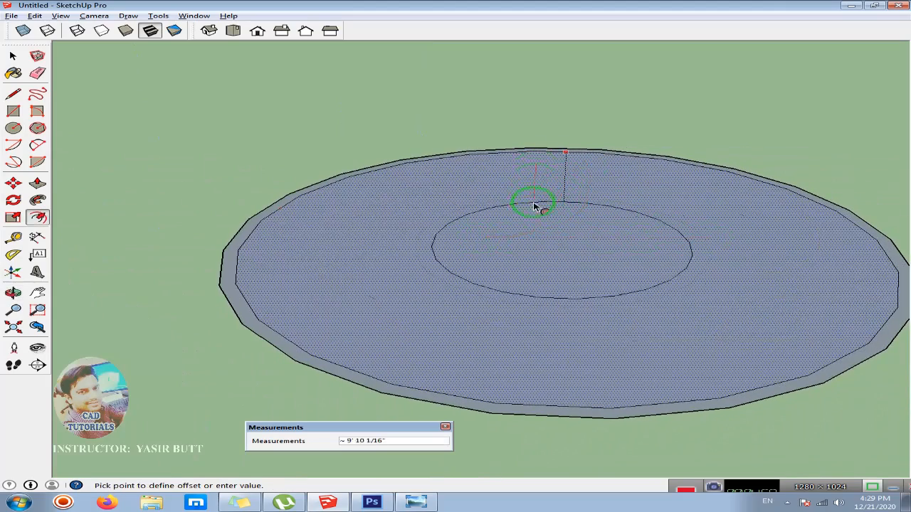
pyautogui.write('9')
pyautogui.press('Return')
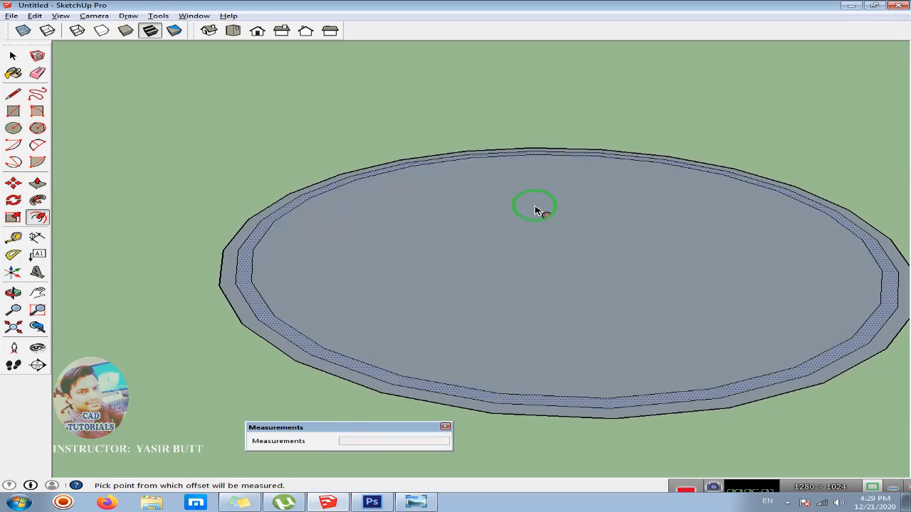
# - Offset the innermost circle inward twice more to add two smaller concentric circles, leaving wider bands between them
pyautogui.click(481, 179)
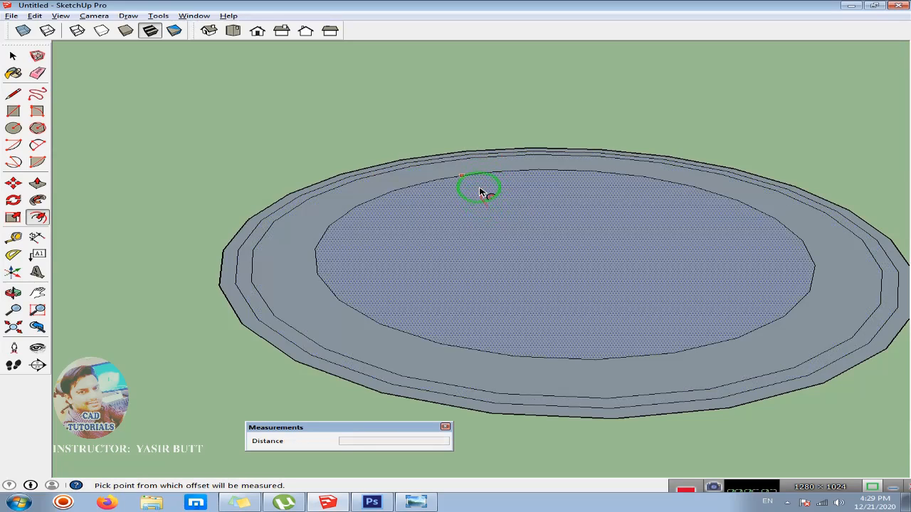
pyautogui.click(481, 189)
pyautogui.click(545, 206)
pyautogui.click(549, 200)
pyautogui.click(548, 218)
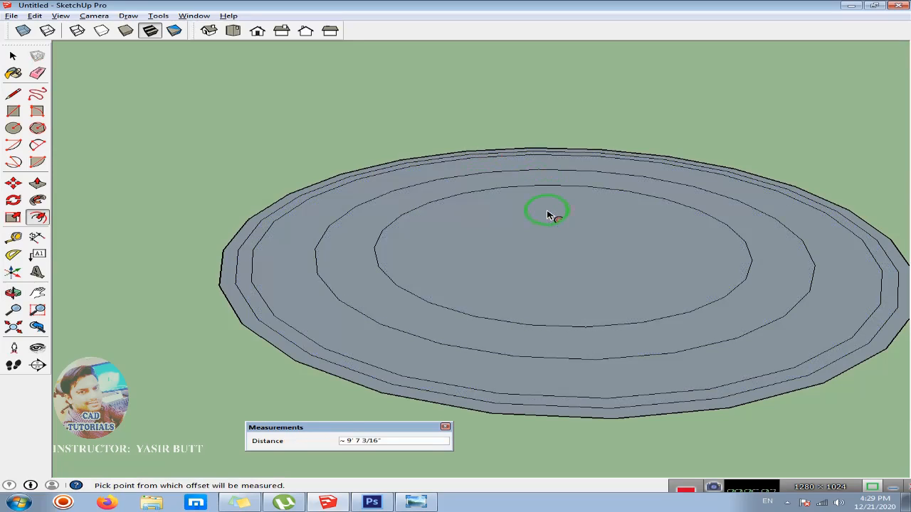
pyautogui.scroll(-3, 563, 242)
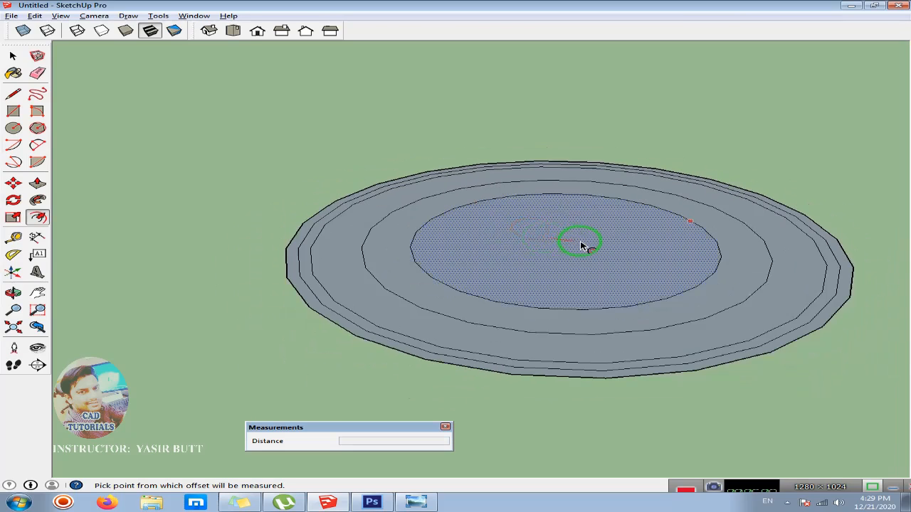
pyautogui.scroll(1, 578, 242)
pyautogui.scroll(-2, 526, 237)
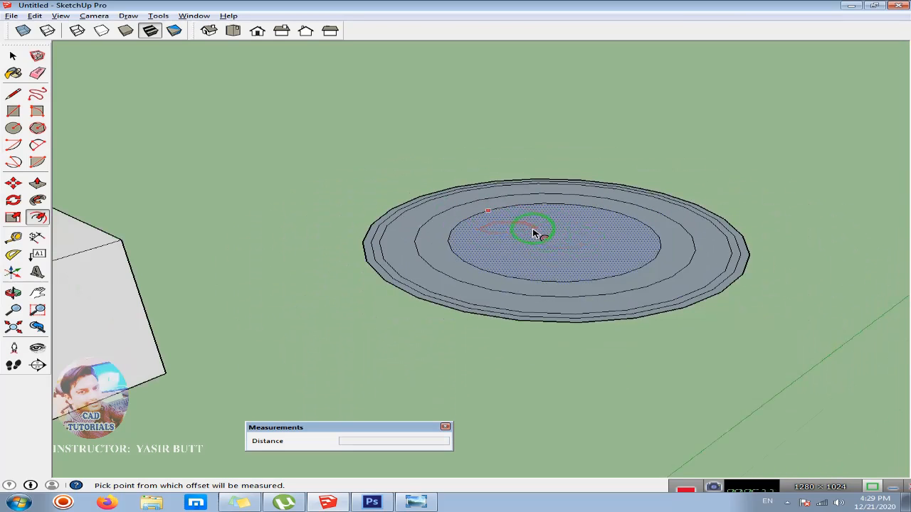
pyautogui.press('Escape')
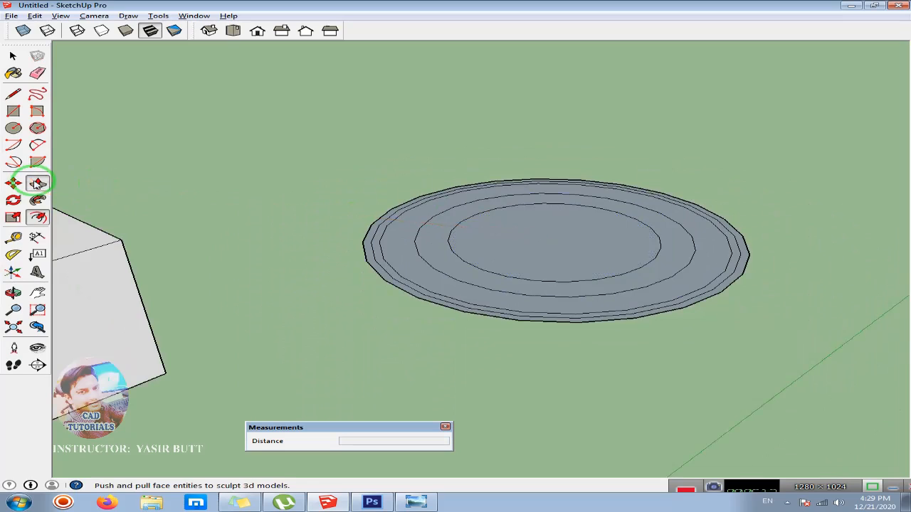
# - Push/Pull the innermost disc and the two wide rings around it upward, each ring lower than the one inside it
pyautogui.click(38, 184)
pyautogui.moveTo(533, 228); pyautogui.dragTo(551, 65)
pyautogui.moveTo(464, 263); pyautogui.dragTo(493, 233)
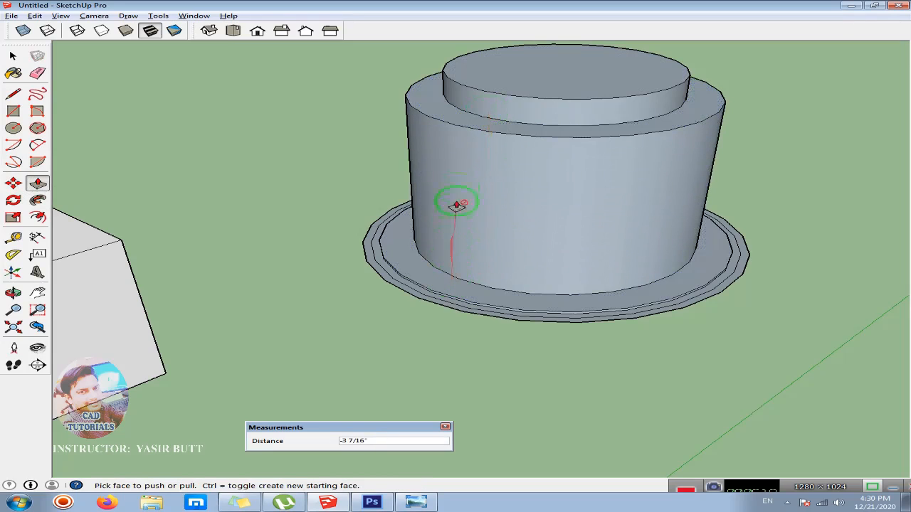
pyautogui.click(435, 257)
pyautogui.moveTo(436, 256); pyautogui.dragTo(457, 162)
# - Push/Pull the two narrow outer rings upward as lower steps, raising the outermost one about 10' 1"
pyautogui.click(415, 282)
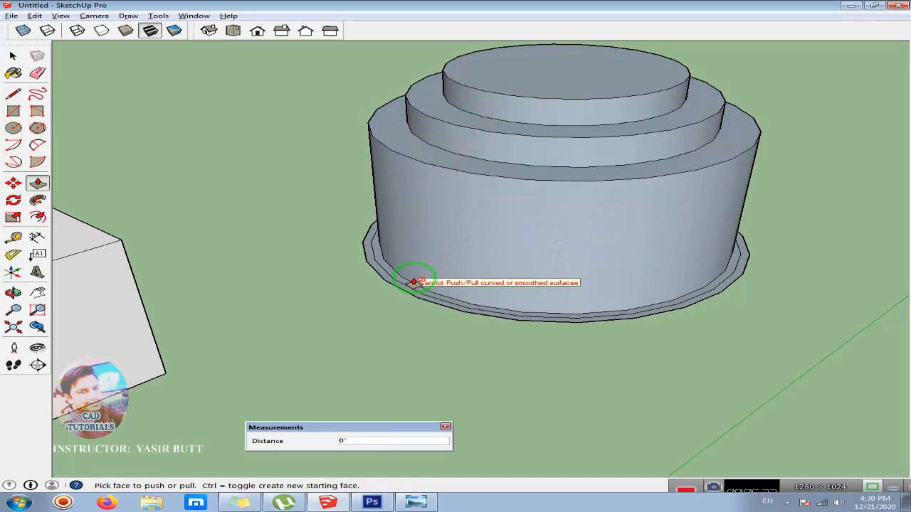
pyautogui.scroll(3, 415, 280)
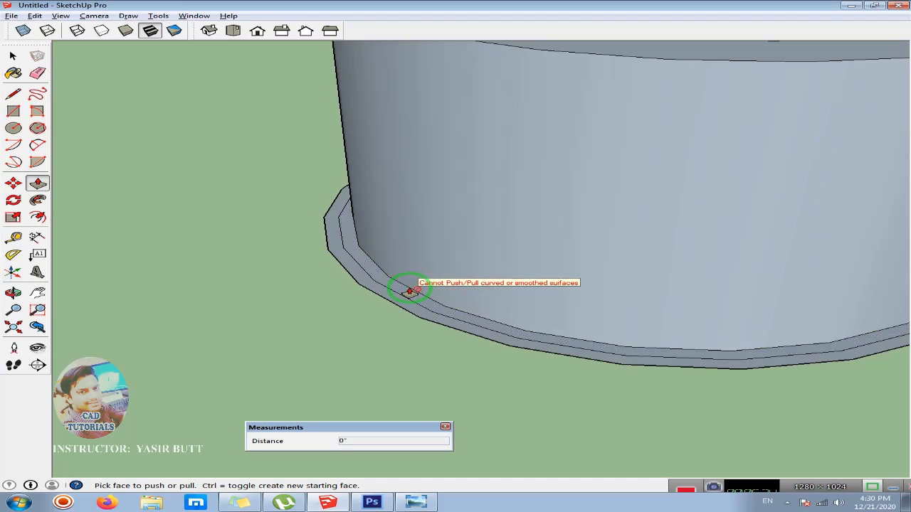
pyautogui.scroll(1, 420, 298)
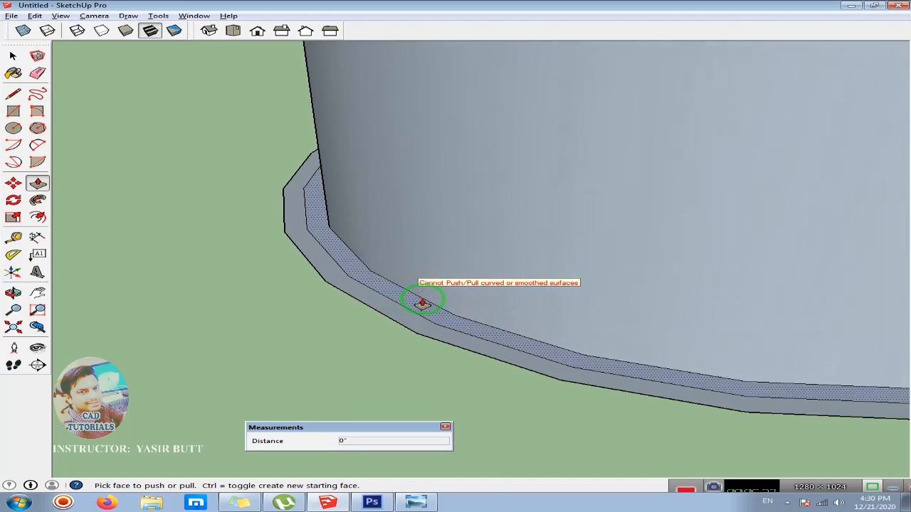
pyautogui.click(423, 303)
pyautogui.scroll(-3, 425, 218)
pyautogui.click(465, 84)
pyautogui.scroll(3, 431, 269)
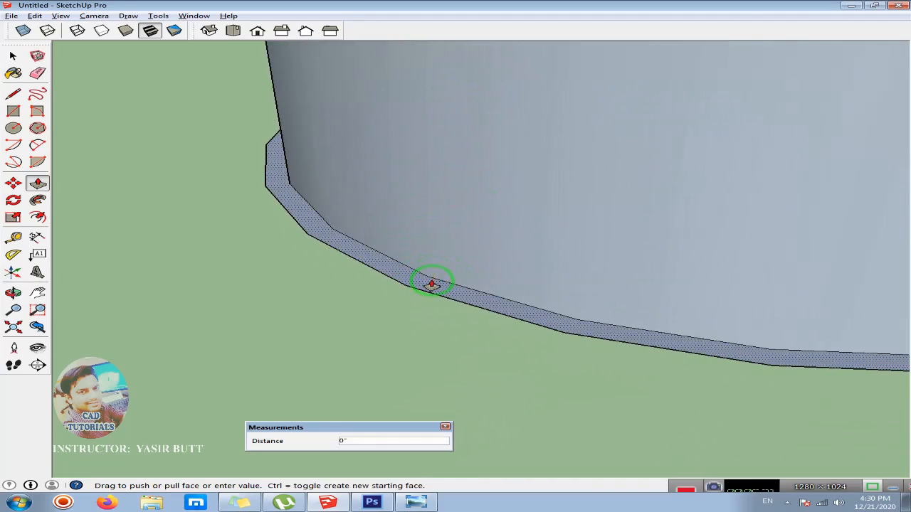
pyautogui.click(434, 278)
pyautogui.click(452, 106)
pyautogui.scroll(-3, 432, 277)
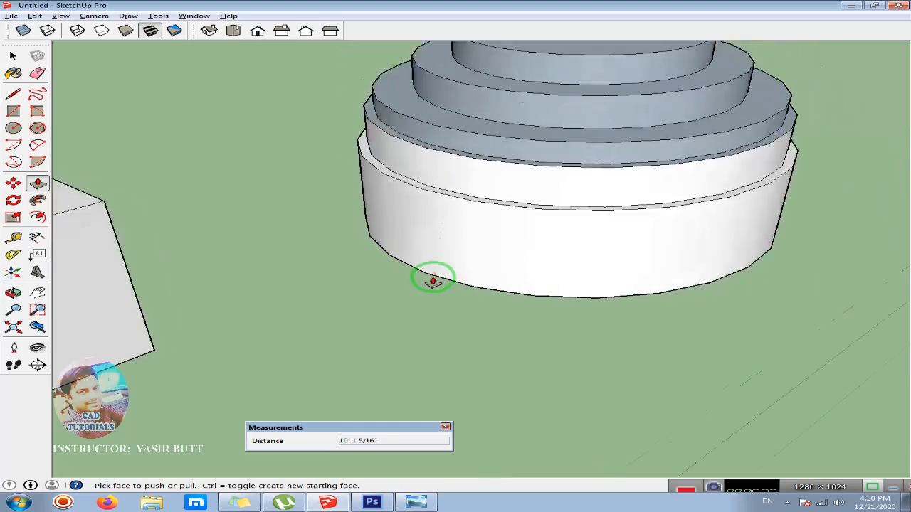
# - In the isometric view, select all the geometry and delete both the box and the stepped cylinder
pyautogui.scroll(-2, 512, 231)
pyautogui.moveTo(628, 190); pyautogui.dragTo(533, 218, button='middle')
pyautogui.moveTo(277, 266); pyautogui.dragTo(421, 274, button='middle')
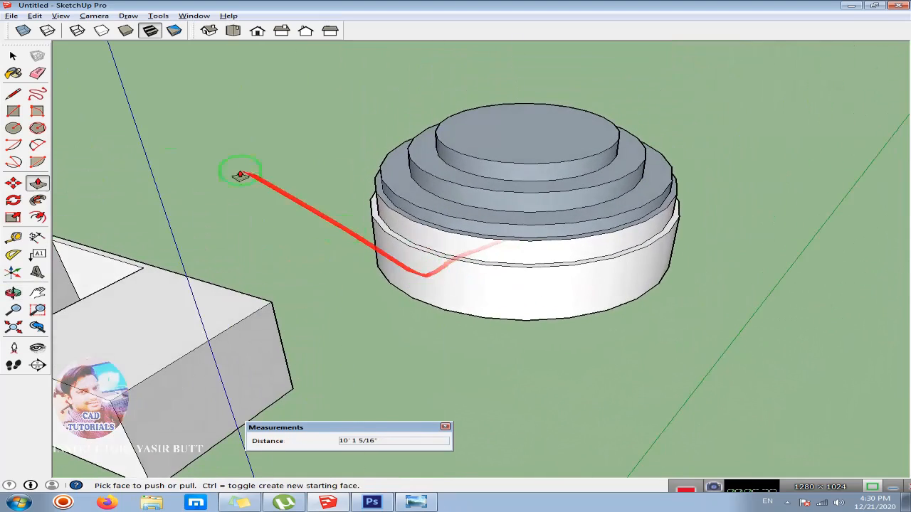
pyautogui.click(233, 31)
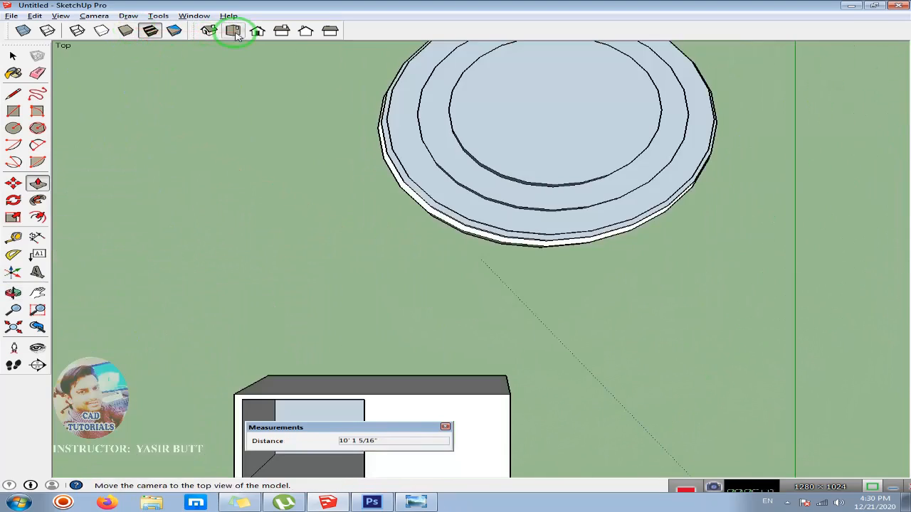
pyautogui.click(209, 31)
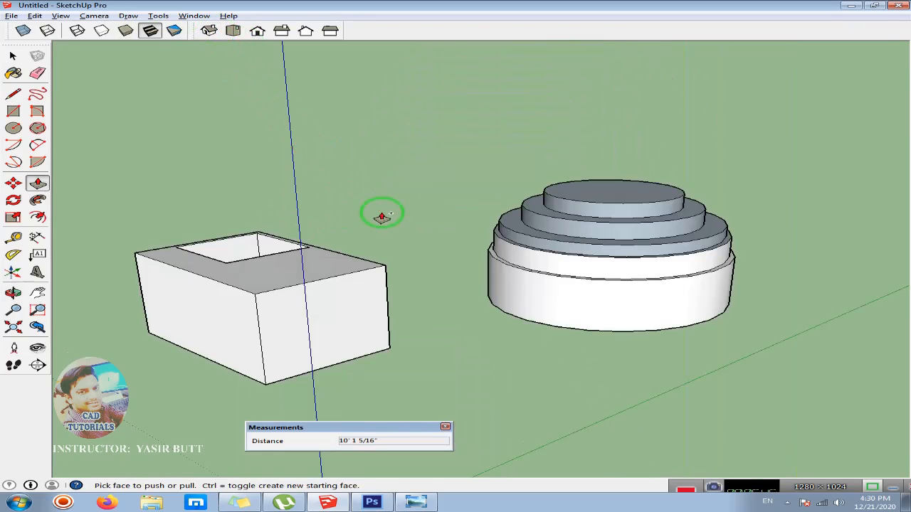
pyautogui.click(15, 56)
pyautogui.hotkey('ctrl', 'a')
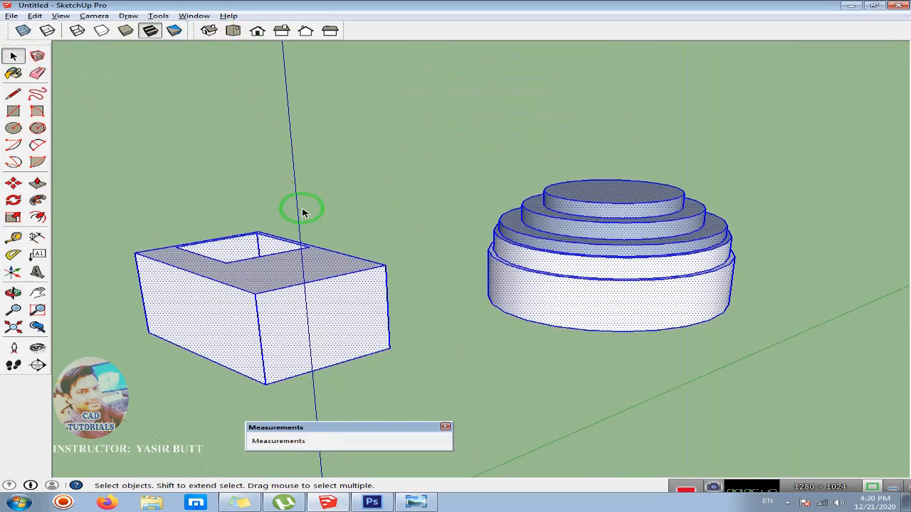
pyautogui.press('Delete')
# - Draw a 10' by 10' square on the ground
pyautogui.click(14, 110)
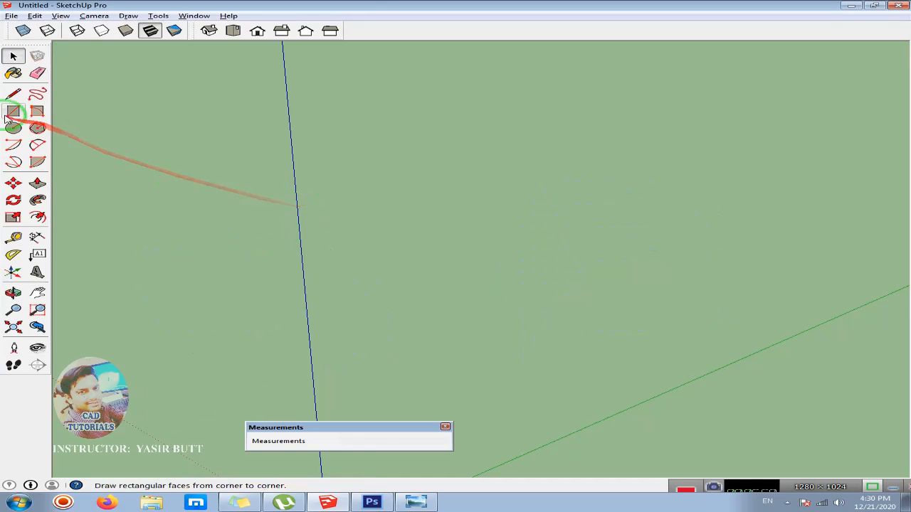
pyautogui.click(391, 131)
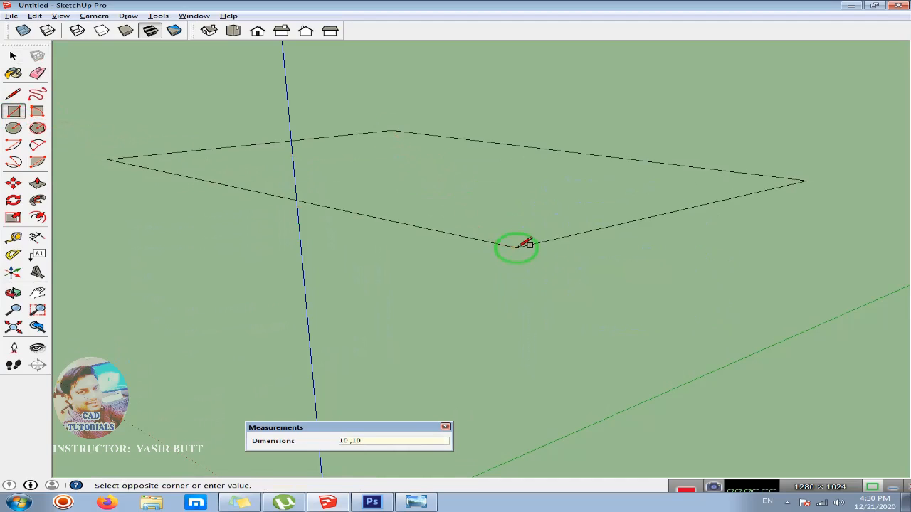
pyautogui.press('Escape')
# - Offset the square's edges outward by 9" to form the wall outline
pyautogui.moveTo(363, 155); pyautogui.dragTo(396, 244, button='middle')
pyautogui.scroll(4, 357, 150)
pyautogui.keyDown('shift'); pyautogui.moveTo(417, 119); pyautogui.dragTo(427, 190, button='middle'); pyautogui.keyUp('shift')
pyautogui.scroll(2, 427, 189)
pyautogui.scroll(-1, 429, 189)
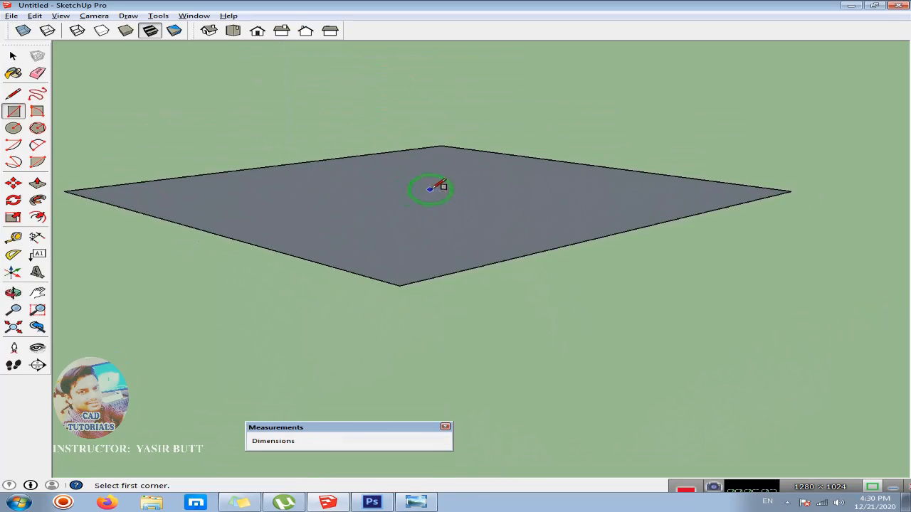
pyautogui.press('f')
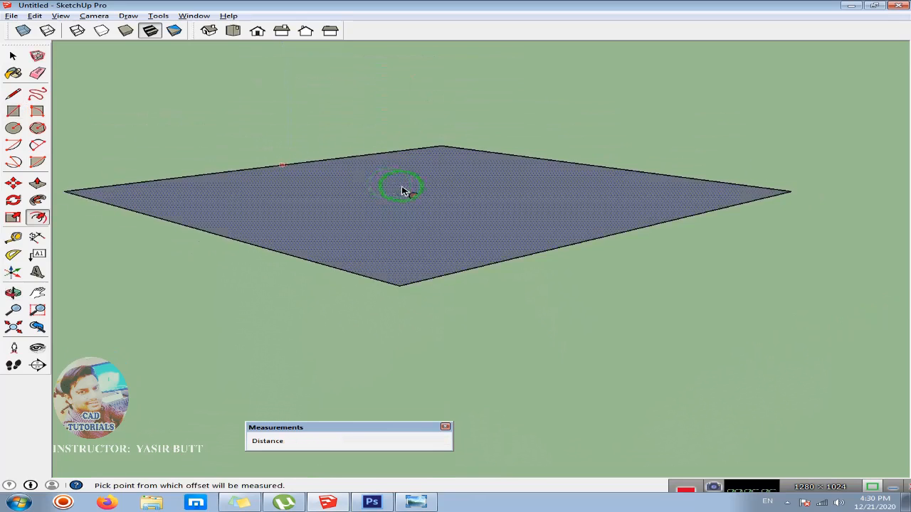
pyautogui.click(461, 160)
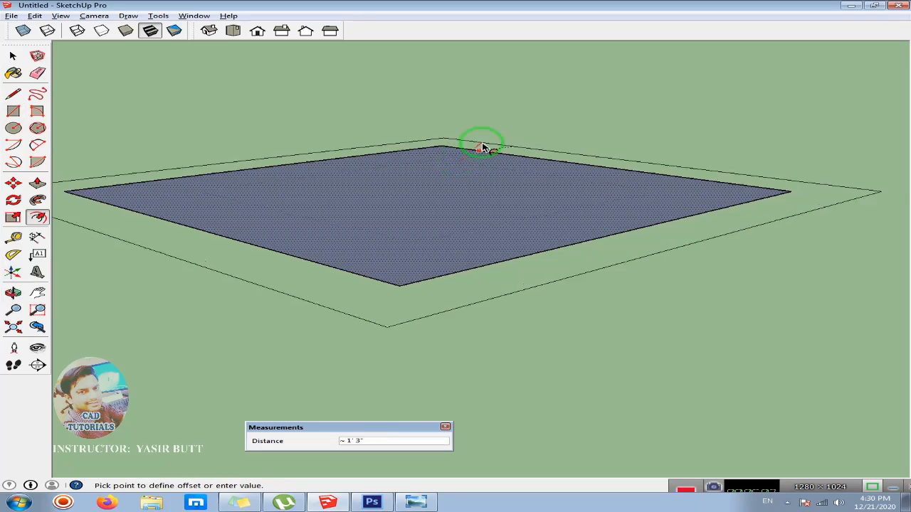
pyautogui.write('9')
pyautogui.press('Return')
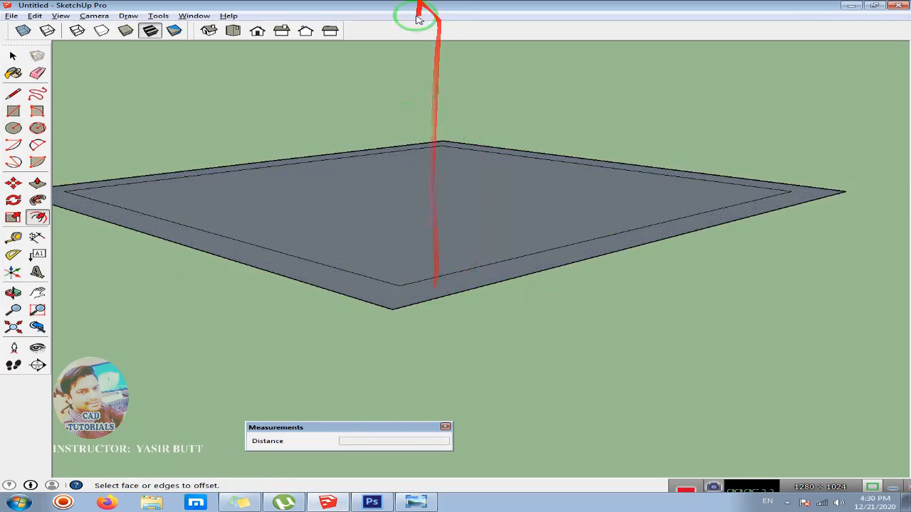
# - Push/Pull the border face between the two squares up 10' to raise the room's walls
pyautogui.press('p')
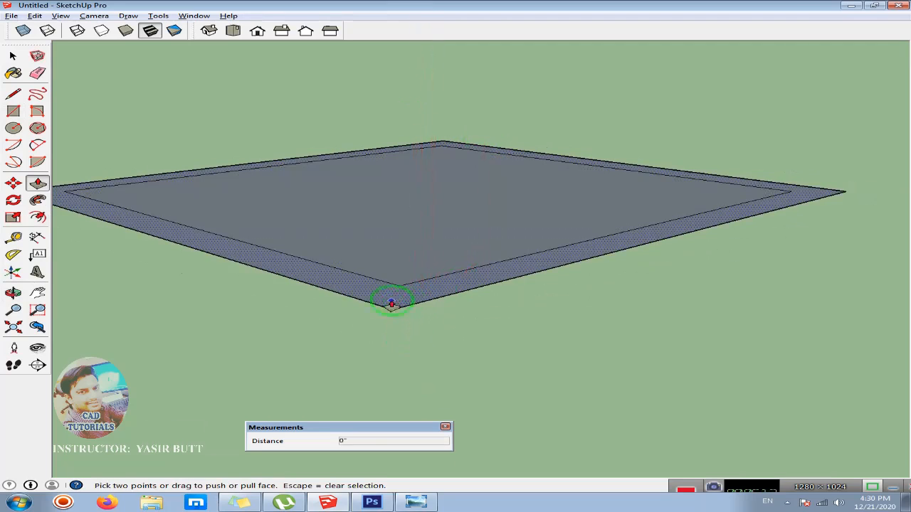
pyautogui.click(363, 287)
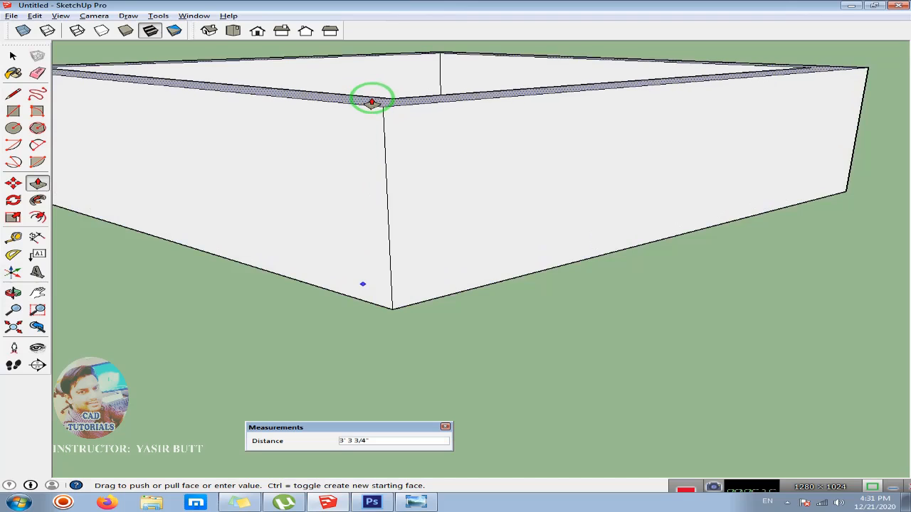
pyautogui.press('Return')
pyautogui.scroll(-3, 385, 119)
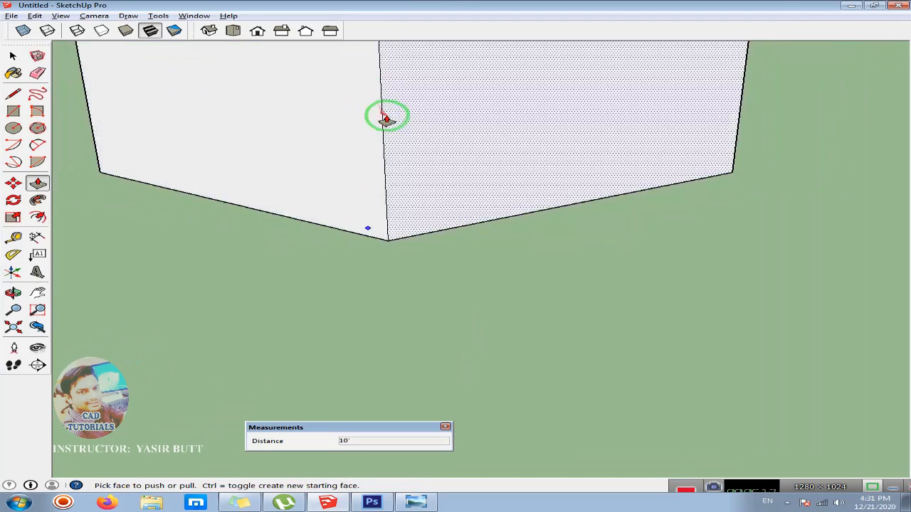
pyautogui.moveTo(442, 124); pyautogui.dragTo(385, 310, button='middle')
pyautogui.moveTo(323, 228)
pyautogui.mouseDown(button='middle')
pyautogui.moveTo(346, 242)
pyautogui.moveTo(337, 225)
pyautogui.mouseUp(button='middle')
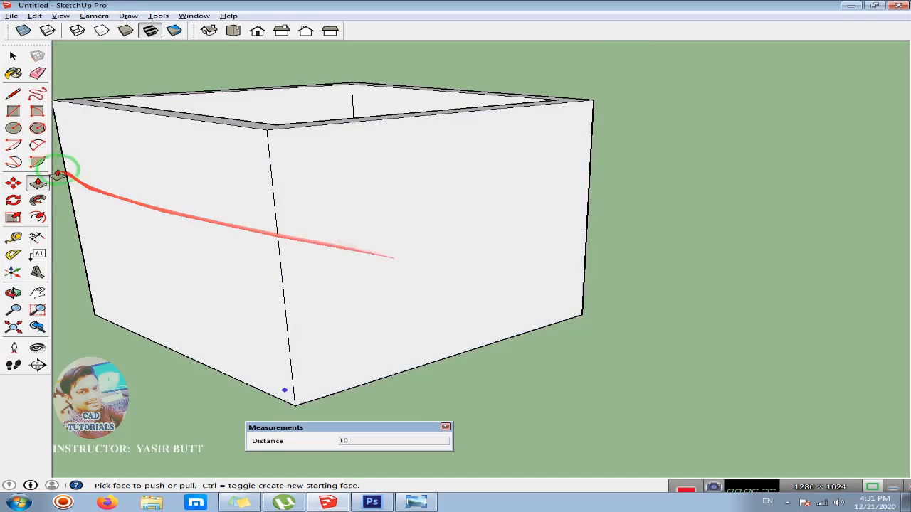
# - On one outer wall face, draw a door rectangle about 7' 8" by 3' 9" and a window rectangle about 4' 5" by 2' 2"
pyautogui.click(14, 111)
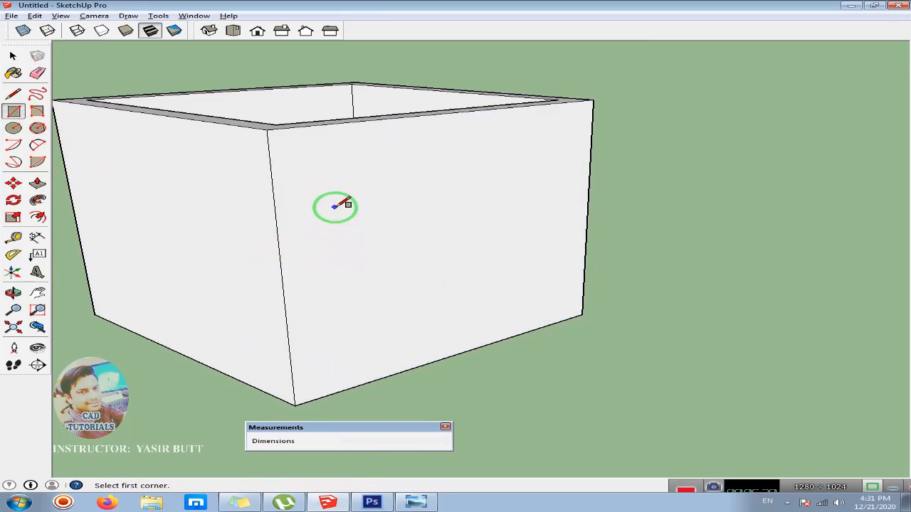
pyautogui.click(311, 196)
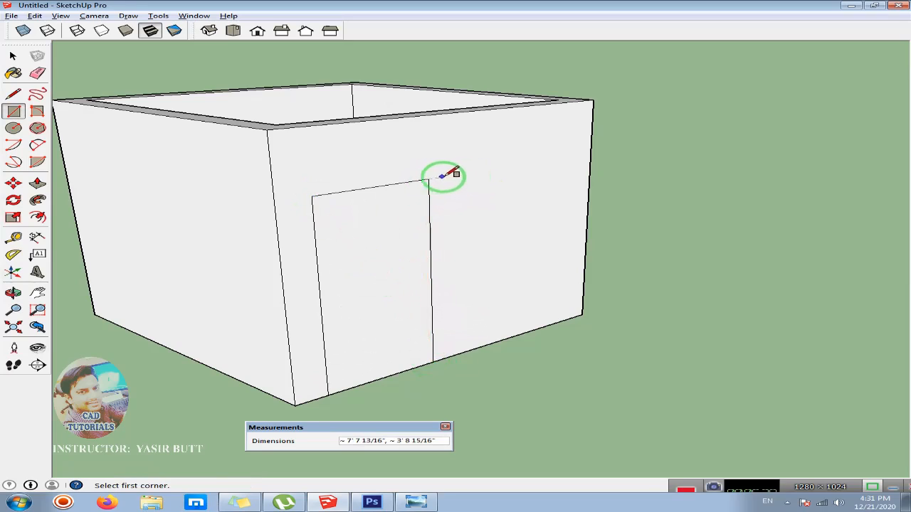
pyautogui.click(455, 175)
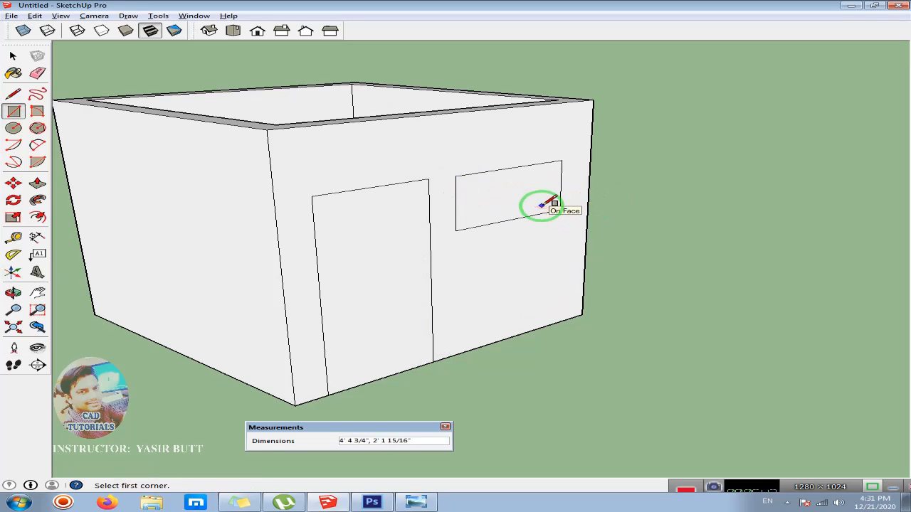
# - Push/Pull the door rectangle 9" inward through the wall to cut the doorway
pyautogui.click(39, 185)
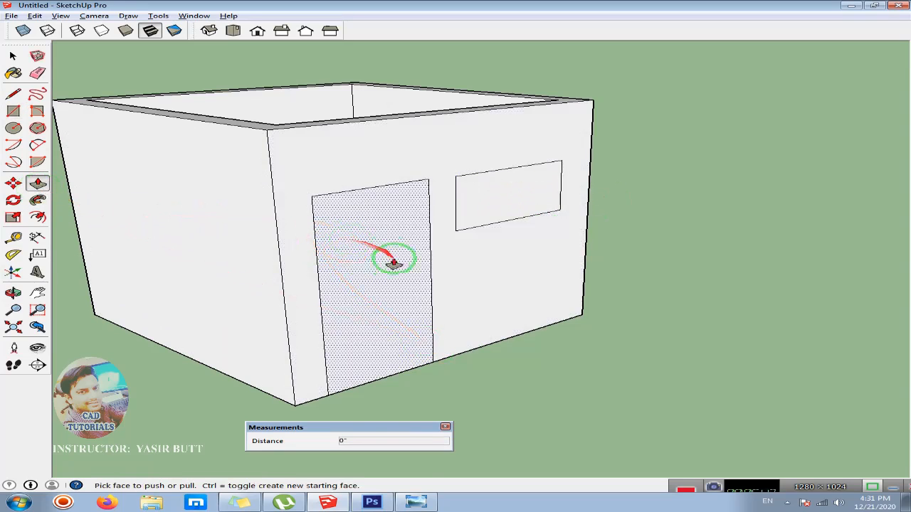
pyautogui.moveTo(375, 255); pyautogui.dragTo(326, 214)
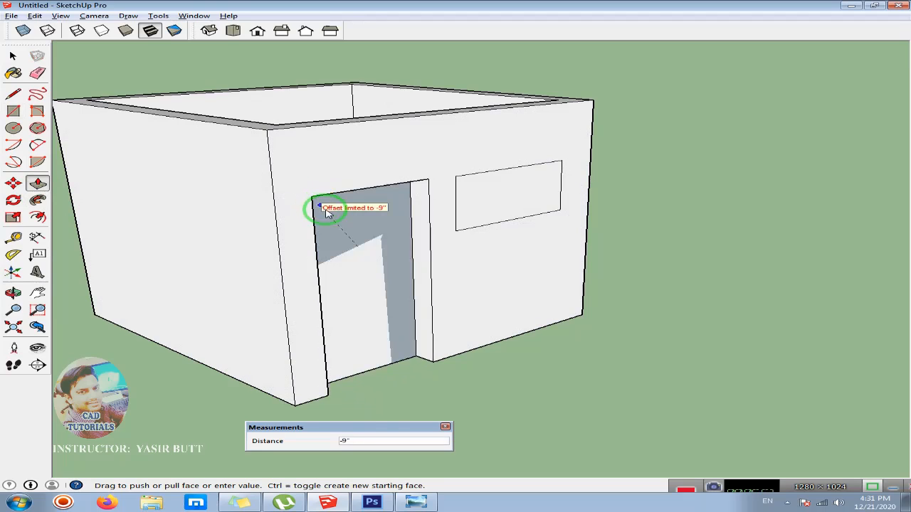
pyautogui.click(331, 220)
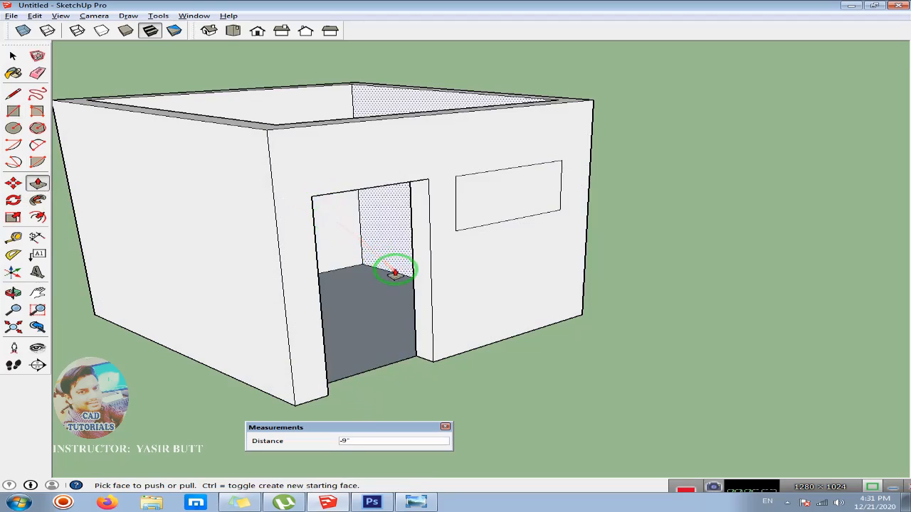
pyautogui.scroll(-1, 393, 271)
pyautogui.scroll(1, 348, 273)
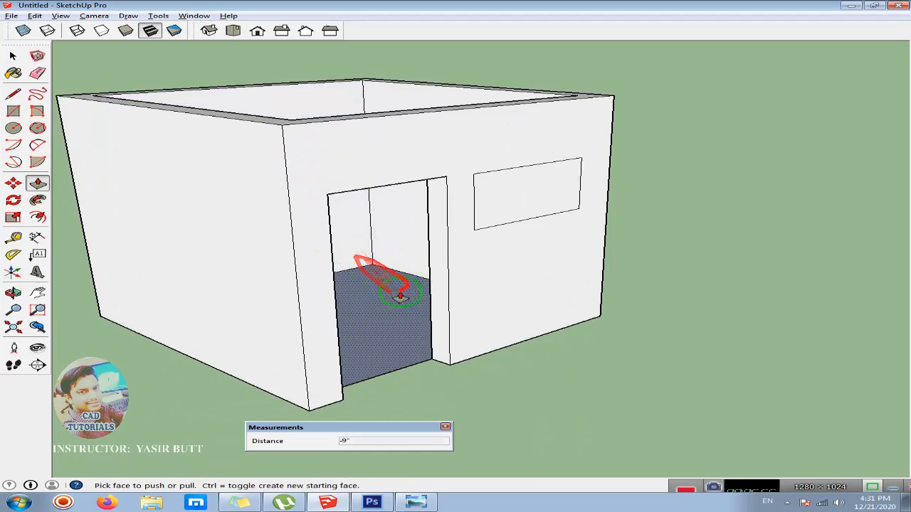
# - Push/Pull the window rectangle beside the door 9" inward to cut the window opening
pyautogui.click(524, 194)
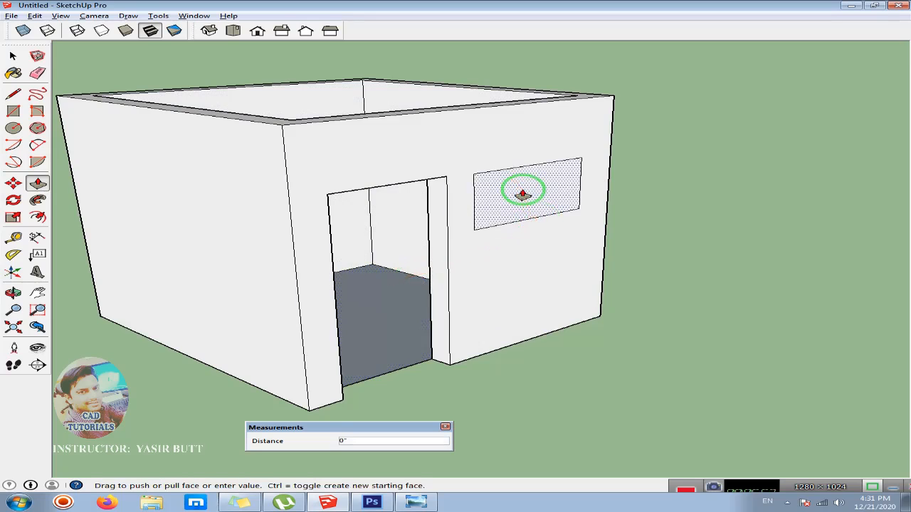
pyautogui.click(481, 179)
pyautogui.moveTo(525, 209); pyautogui.dragTo(350, 278, button='middle')
pyautogui.scroll(3, 480, 234)
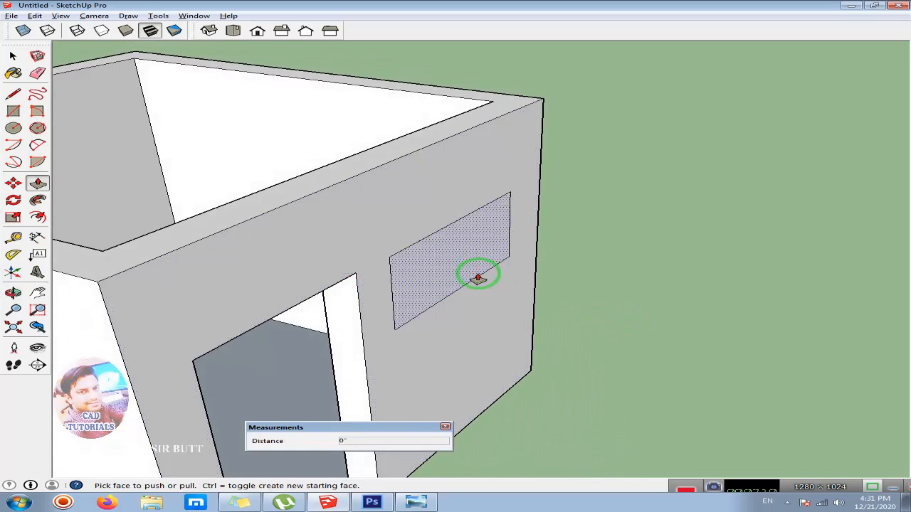
pyautogui.moveTo(457, 248); pyautogui.dragTo(478, 273, button='middle')
pyautogui.click(466, 256)
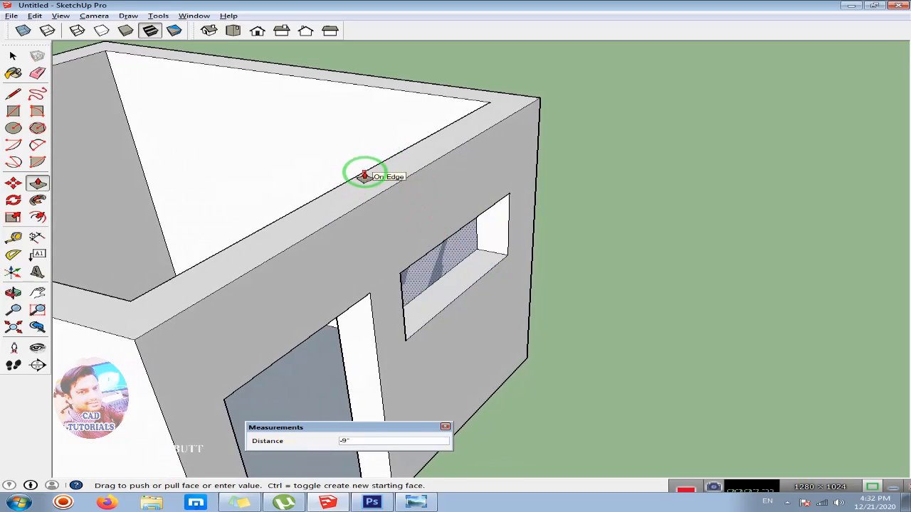
pyautogui.click(365, 176)
# - Draw a rectangle about 2' 4" by 1' 4" on the wall above the door and offset its edges inward about 1 5/8"
pyautogui.moveTo(463, 261); pyautogui.dragTo(536, 267, button='middle')
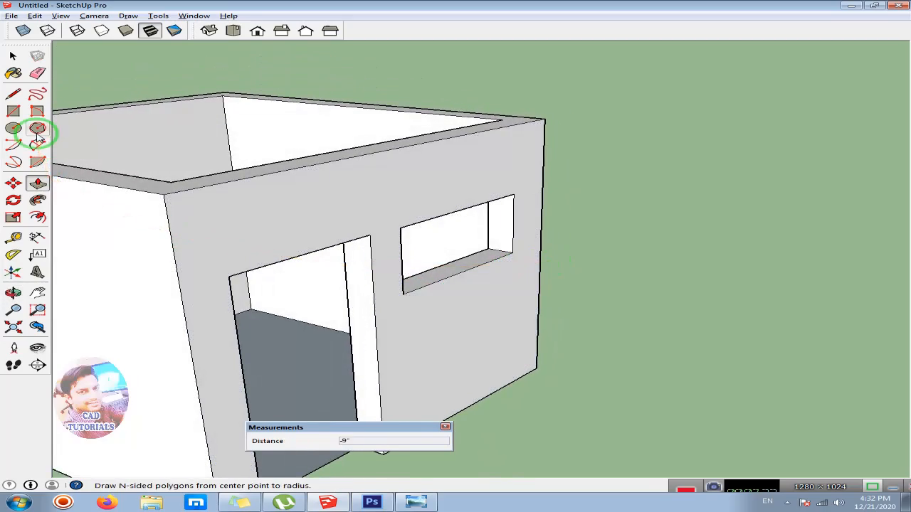
pyautogui.click(15, 113)
pyautogui.click(227, 201)
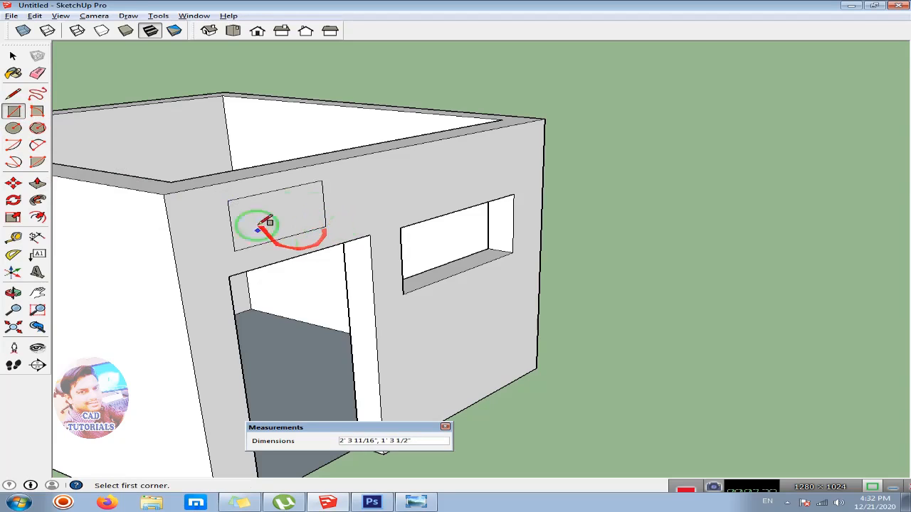
pyautogui.scroll(1, 267, 204)
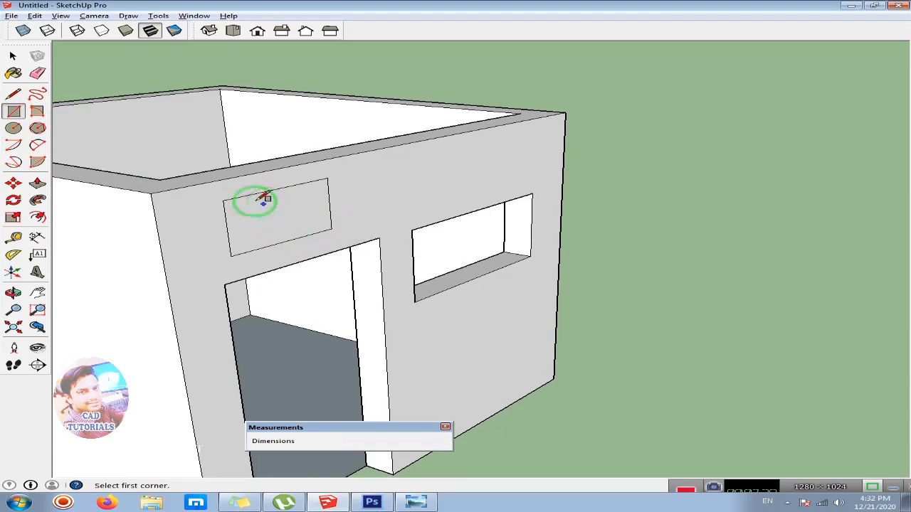
pyautogui.click(39, 221)
pyautogui.click(262, 204)
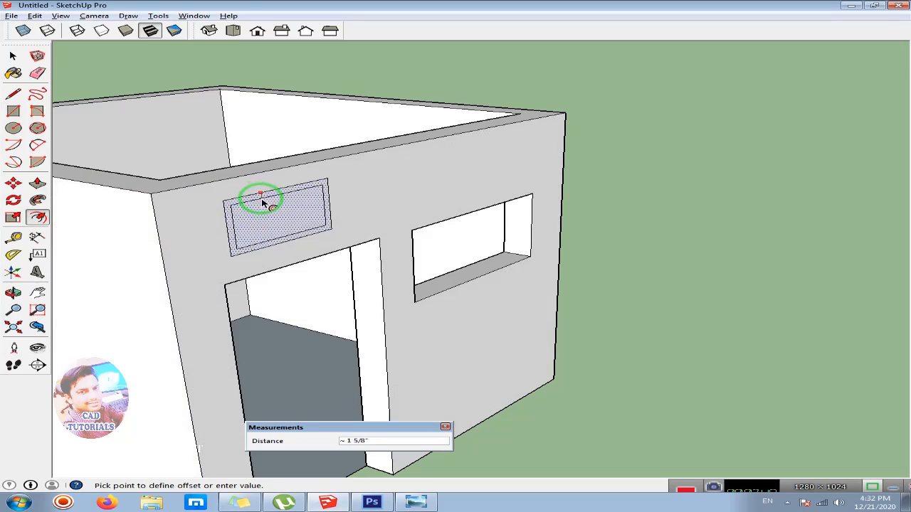
pyautogui.click(261, 203)
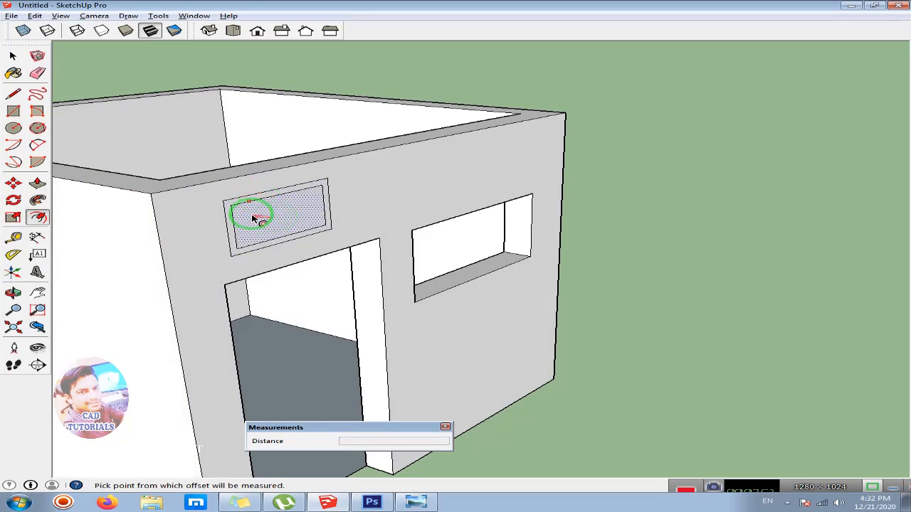
# - Push/Pull the border face of the rectangle above the door outward about 3 3/4" to form a raised frame
pyautogui.scroll(1, 255, 218)
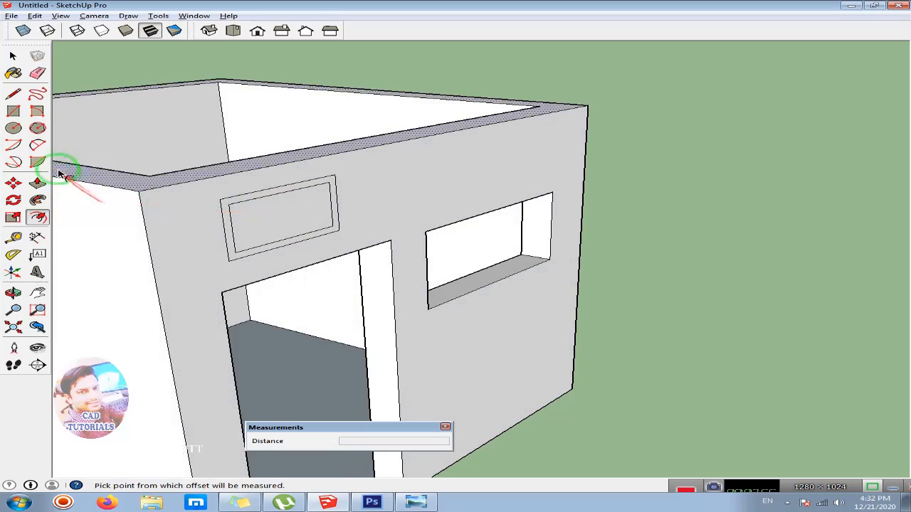
pyautogui.click(38, 185)
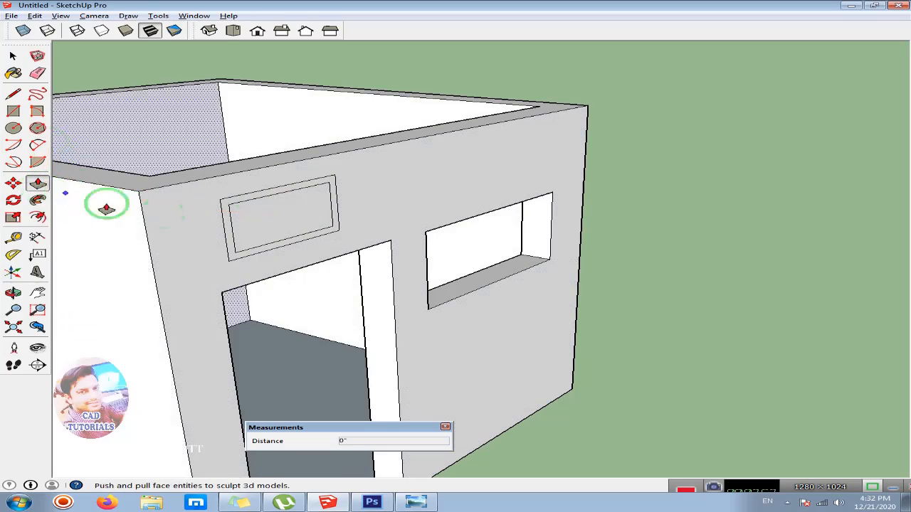
pyautogui.scroll(5, 239, 198)
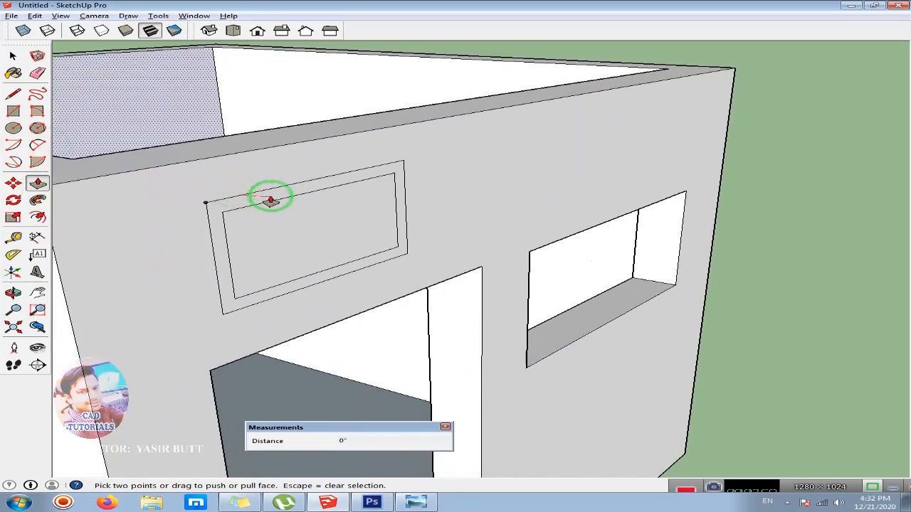
pyautogui.click(226, 207)
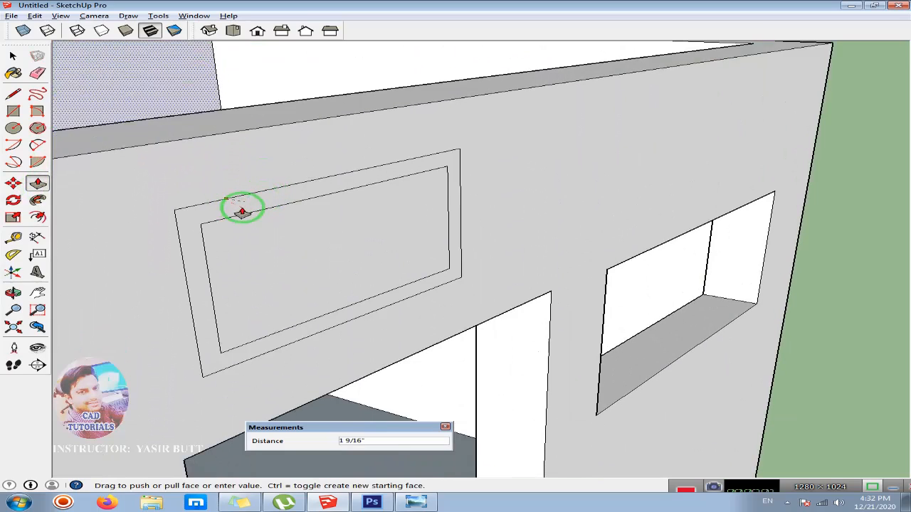
pyautogui.press('Escape')
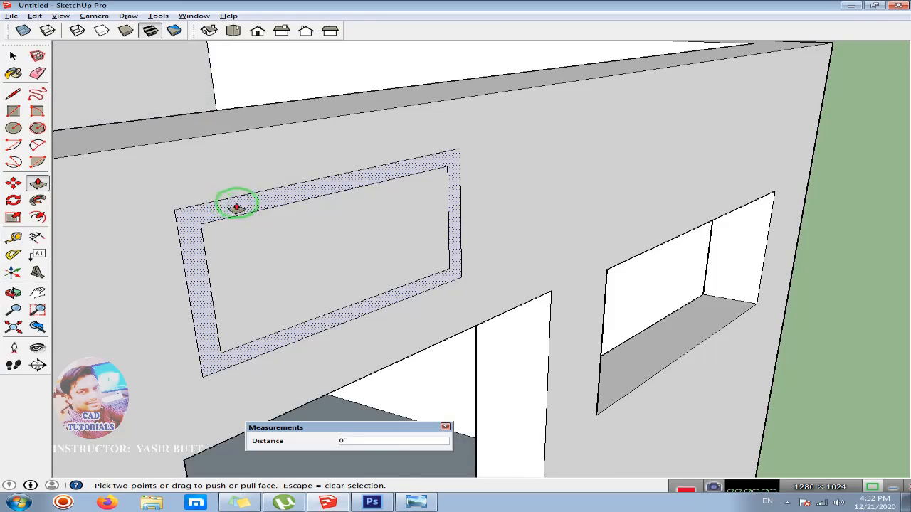
pyautogui.click(237, 207)
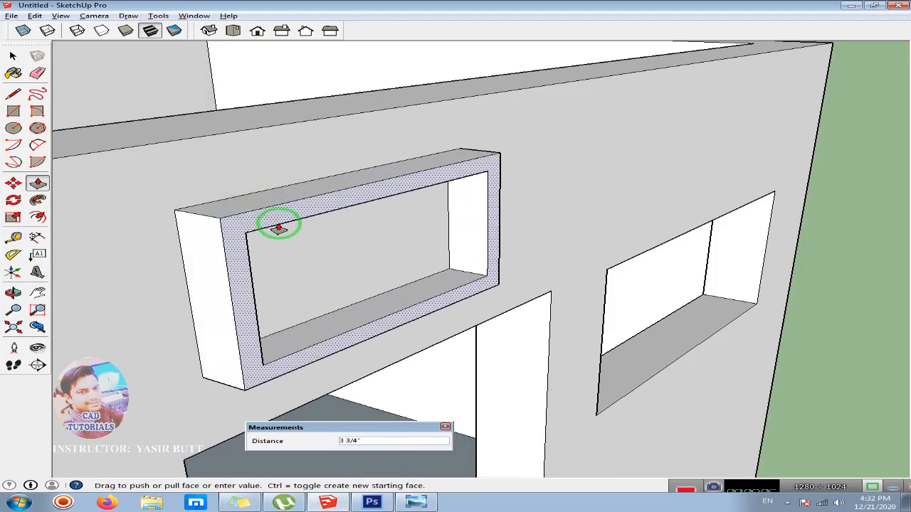
pyautogui.click(279, 225)
pyautogui.scroll(-6, 308, 257)
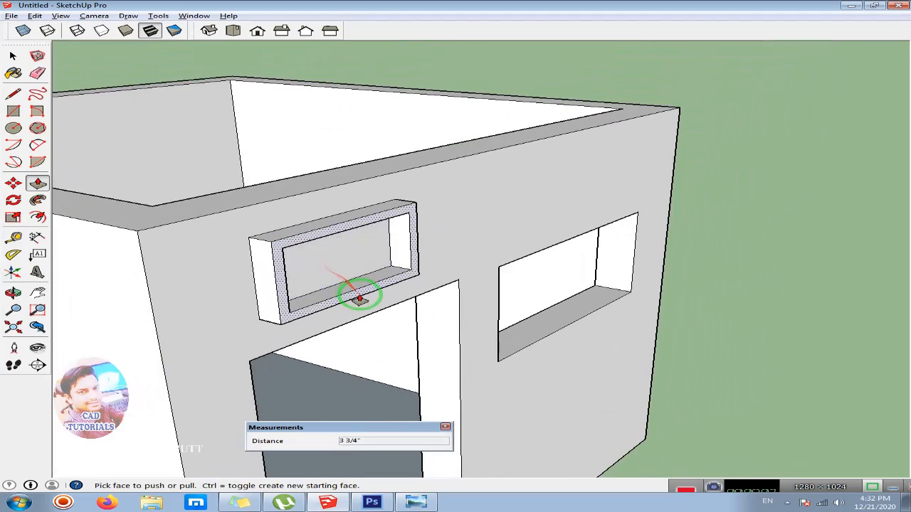
# - Push/Pull the panel inside the raised frame outward about 5 1/4"
pyautogui.click(342, 261)
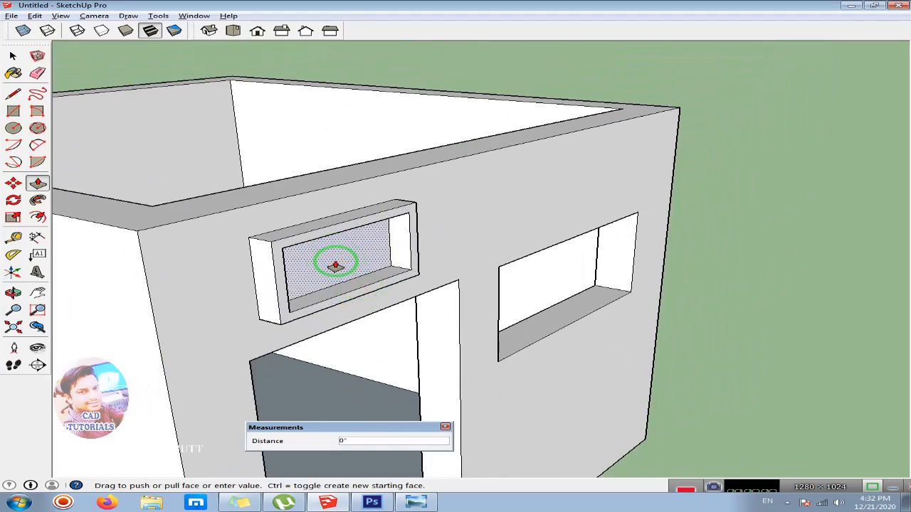
pyautogui.click(375, 285)
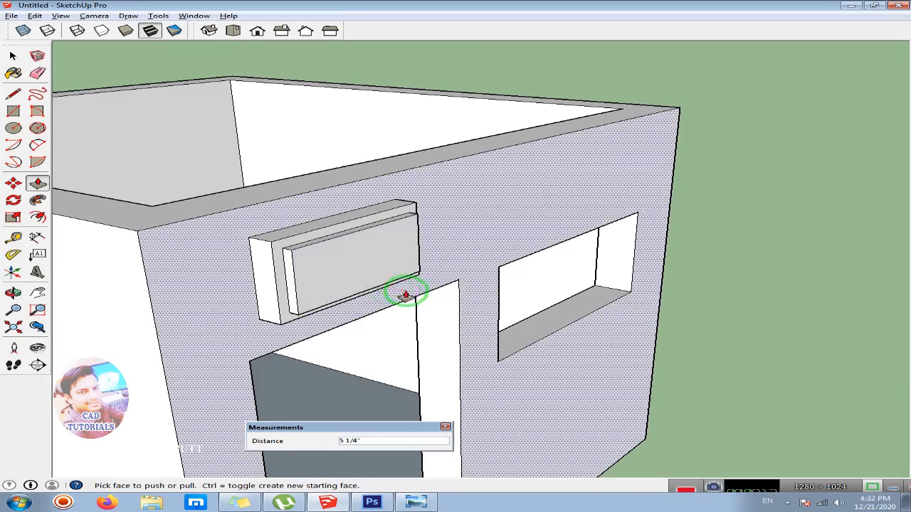
pyautogui.scroll(-2, 357, 274)
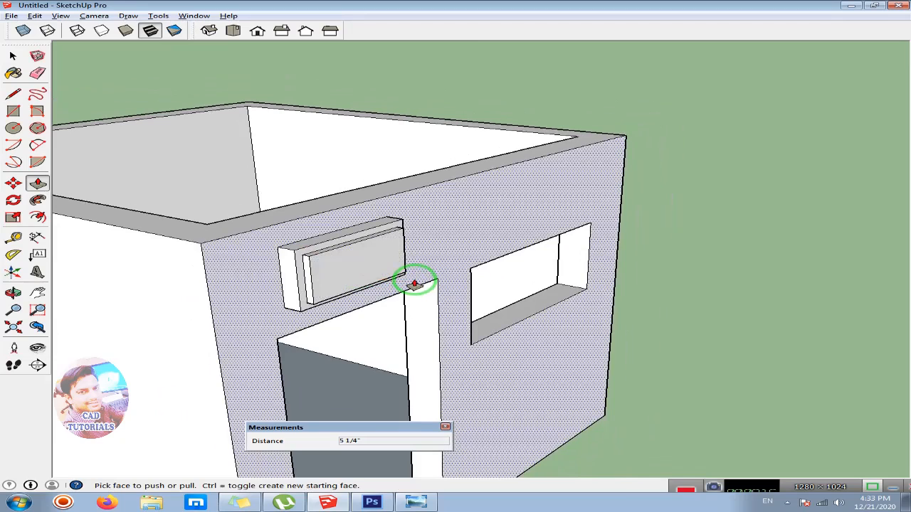
# - Draw a window rectangle about 5' 6" by 3' 5" on the outer wall adjacent to the door wall
pyautogui.scroll(-3, 264, 275)
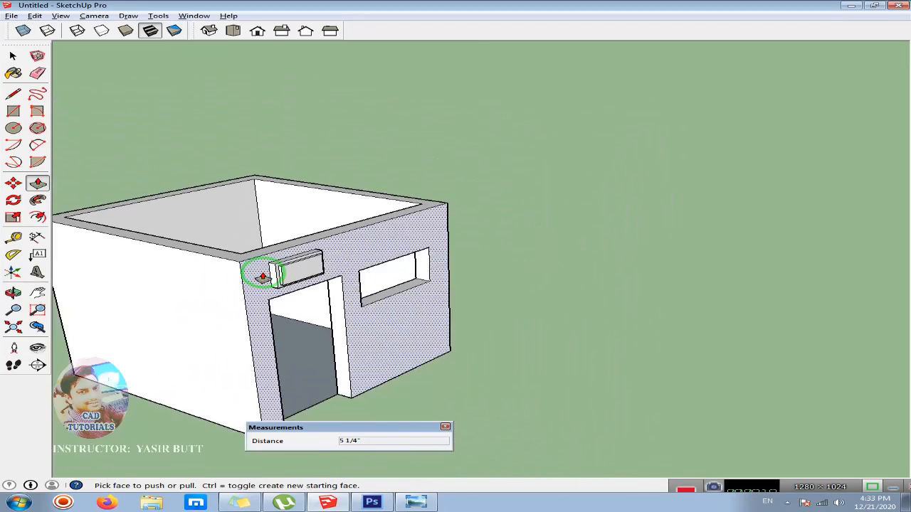
pyautogui.scroll(2, 178, 285)
pyautogui.click(14, 128)
pyautogui.click(14, 111)
pyautogui.click(123, 271)
pyautogui.click(232, 356)
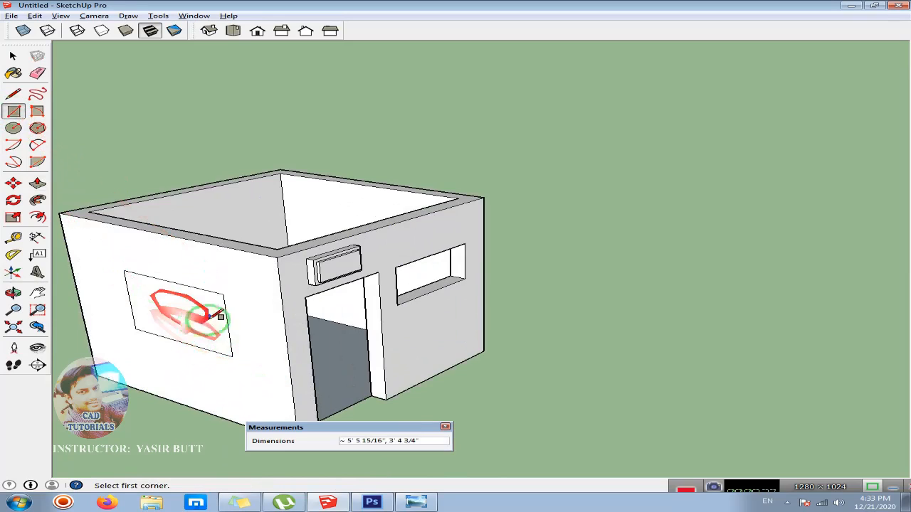
# - Push/Pull the large window rectangle 9" inward through the adjacent wall
pyautogui.click(37, 183)
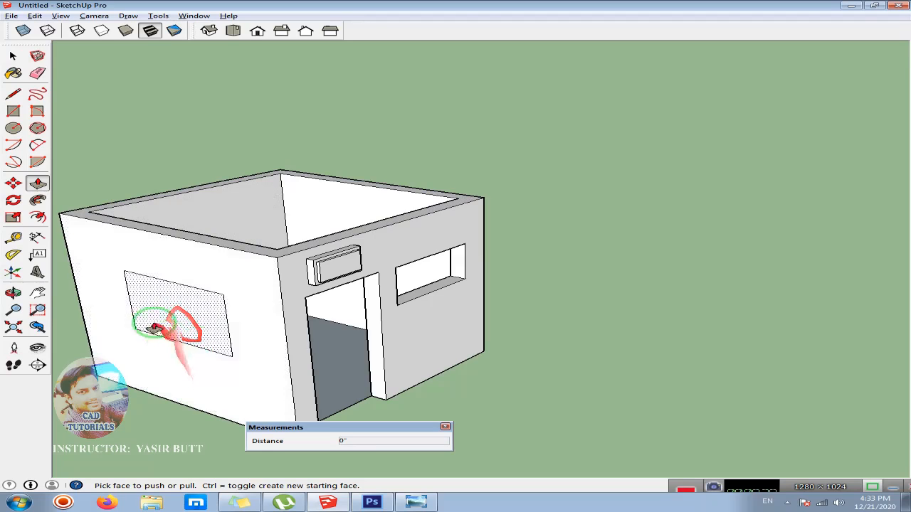
pyautogui.click(174, 313)
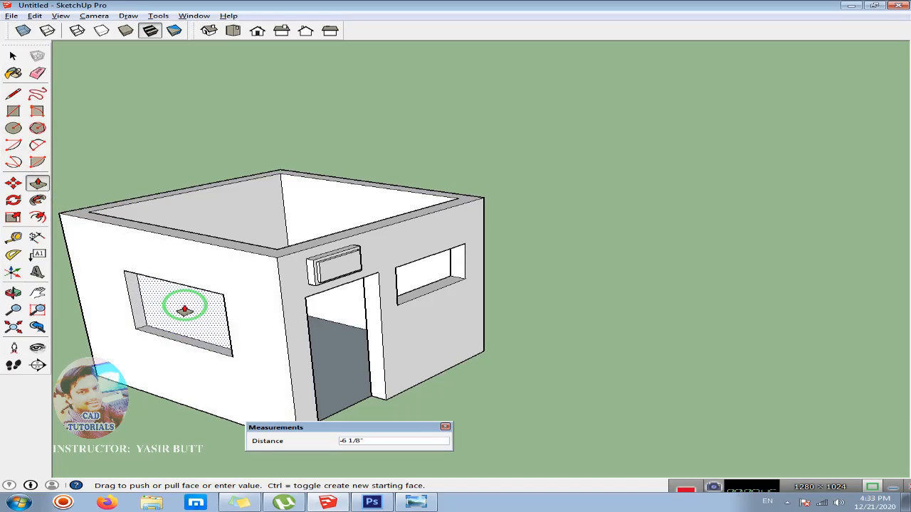
pyautogui.press('Return')
pyautogui.scroll(5, 208, 332)
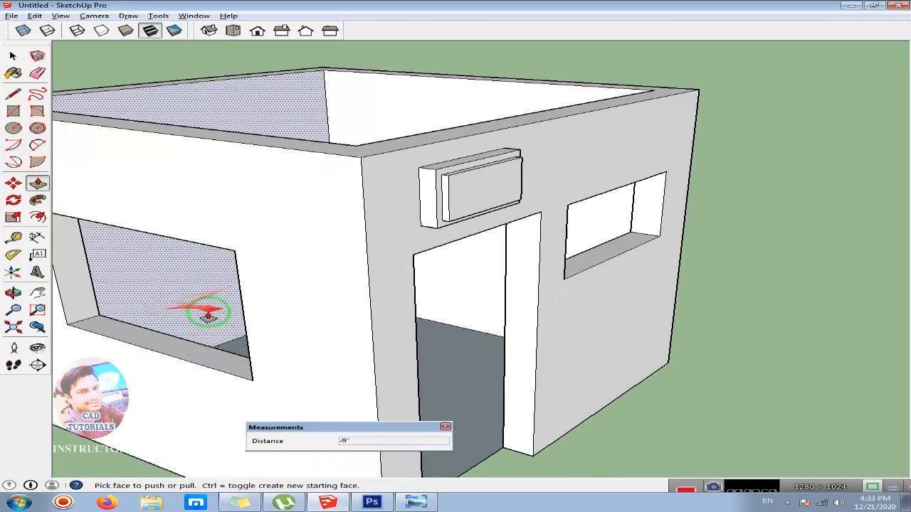
# - Draw a small rectangle about 2' 2" by 11" above the large window opening
pyautogui.moveTo(196, 318); pyautogui.dragTo(258, 316, button='middle')
pyautogui.click(264, 291)
pyautogui.click(13, 111)
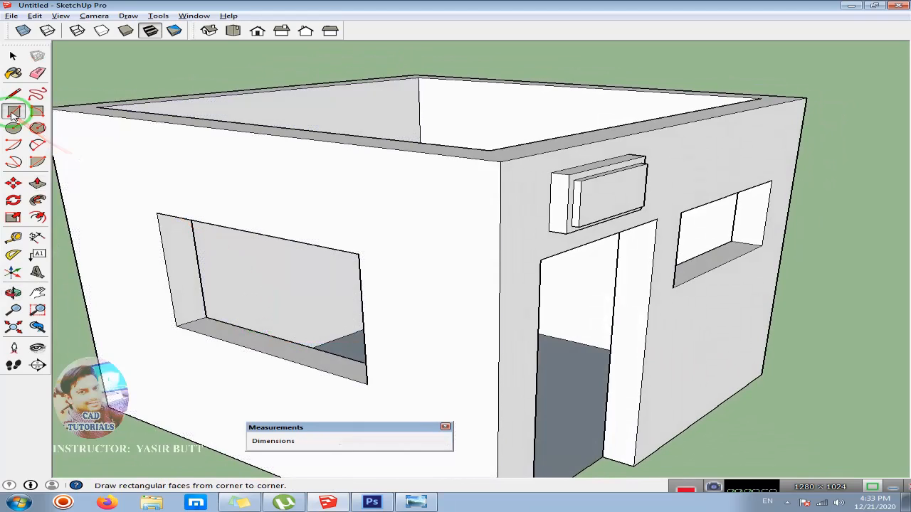
pyautogui.click(226, 153)
pyautogui.click(318, 199)
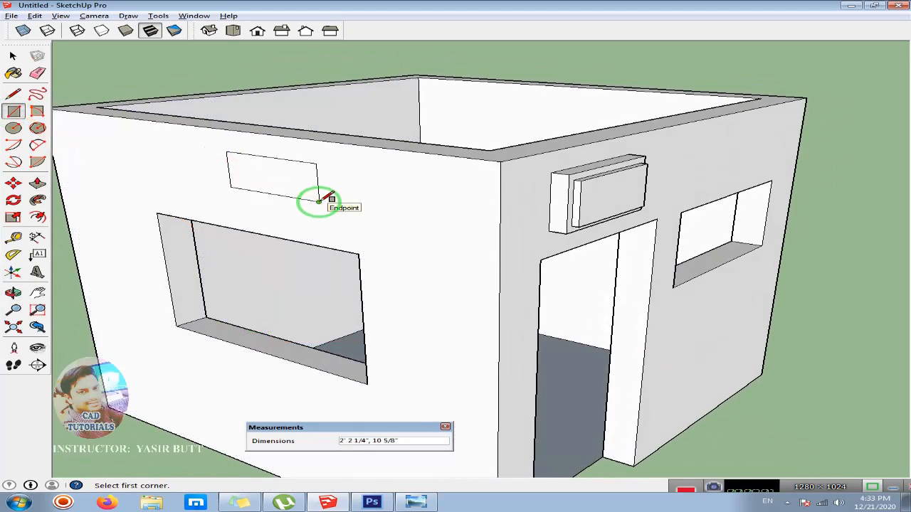
# - Try pushing the small rectangle about 5' 7" into the room, and undo it
pyautogui.click(37, 183)
pyautogui.click(253, 173)
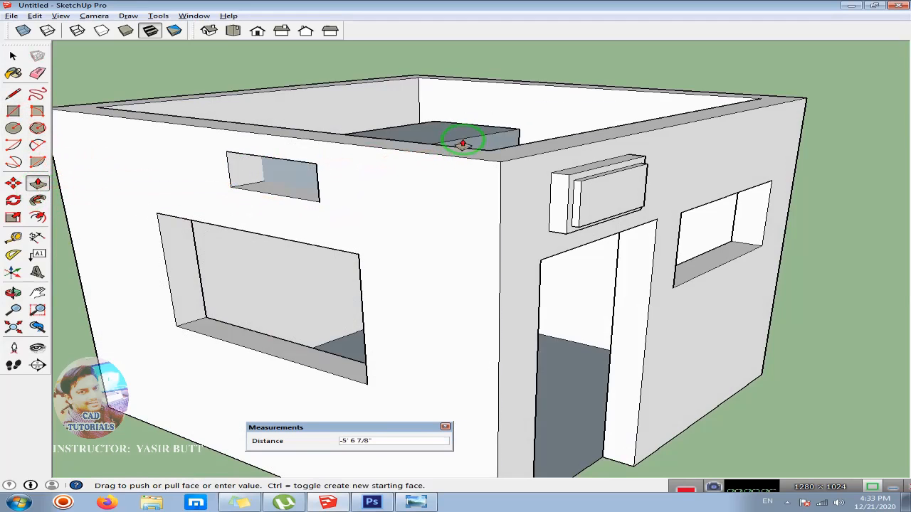
pyautogui.click(463, 145)
pyautogui.scroll(-2, 463, 144)
pyautogui.scroll(-2, 295, 184)
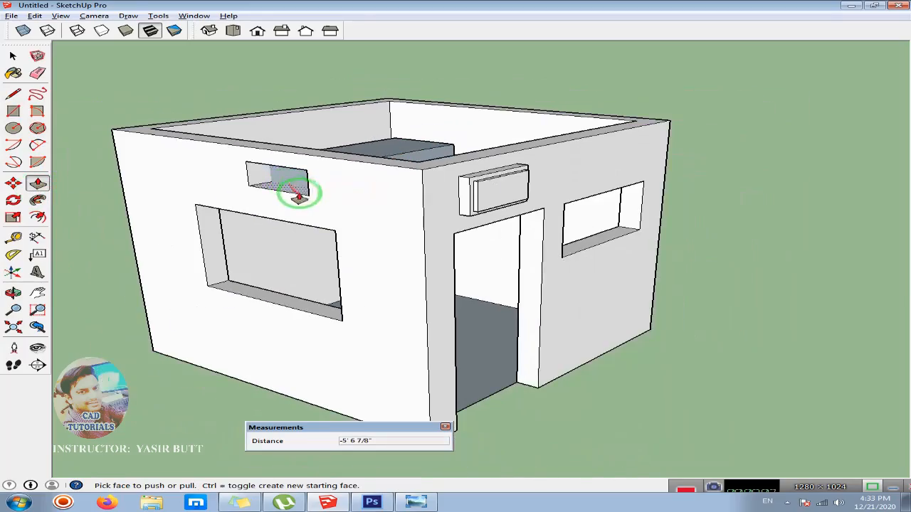
pyautogui.moveTo(305, 183); pyautogui.dragTo(356, 193, button='middle')
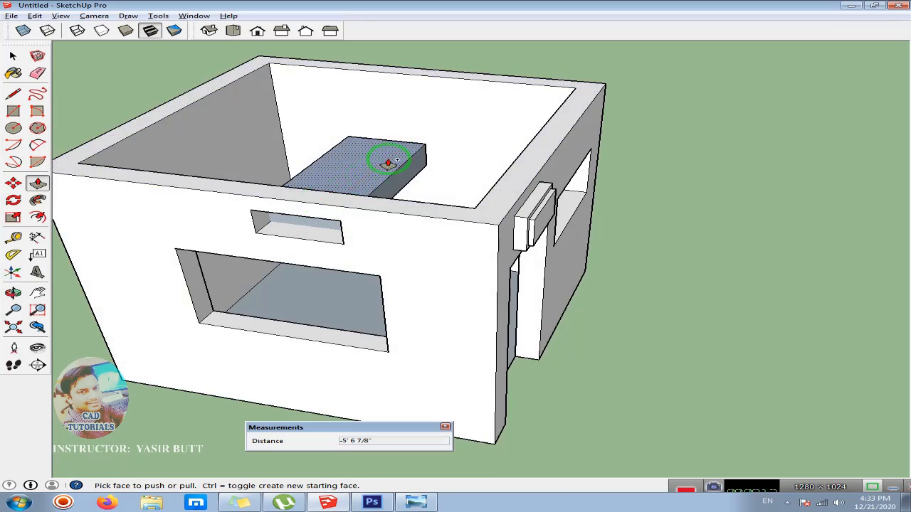
pyautogui.hotkey('ctrl', 'z')
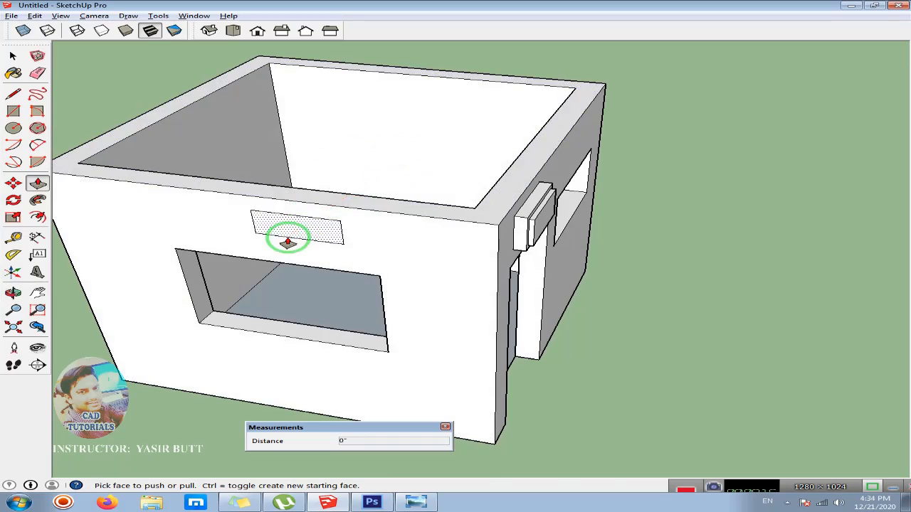
# - Push/Pull the small rectangle above the large window 9" inward to cut an opening through the wall
pyautogui.click(301, 227)
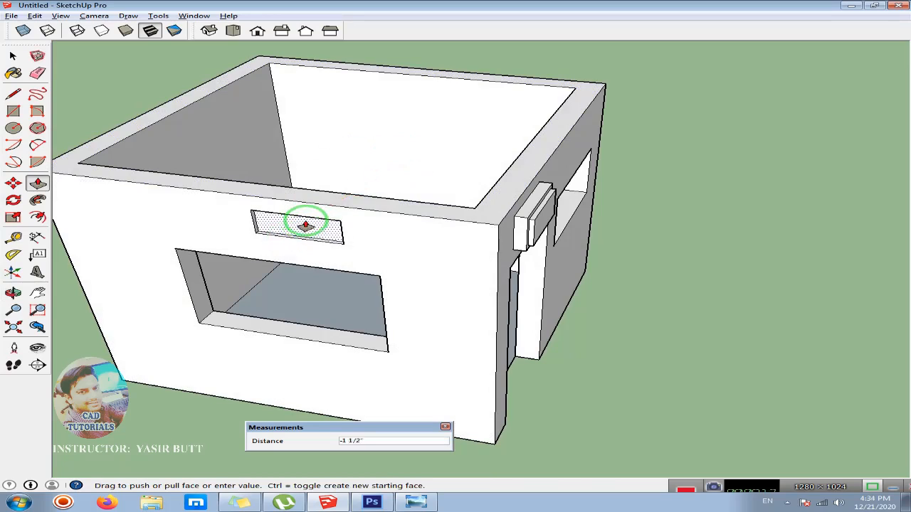
pyautogui.scroll(2, 323, 195)
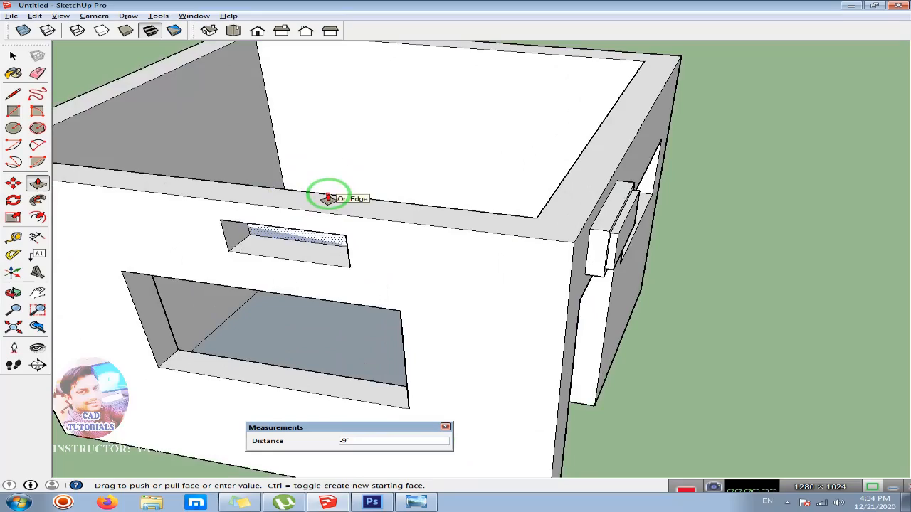
pyautogui.click(328, 198)
pyautogui.moveTo(305, 240); pyautogui.dragTo(295, 211, button='middle')
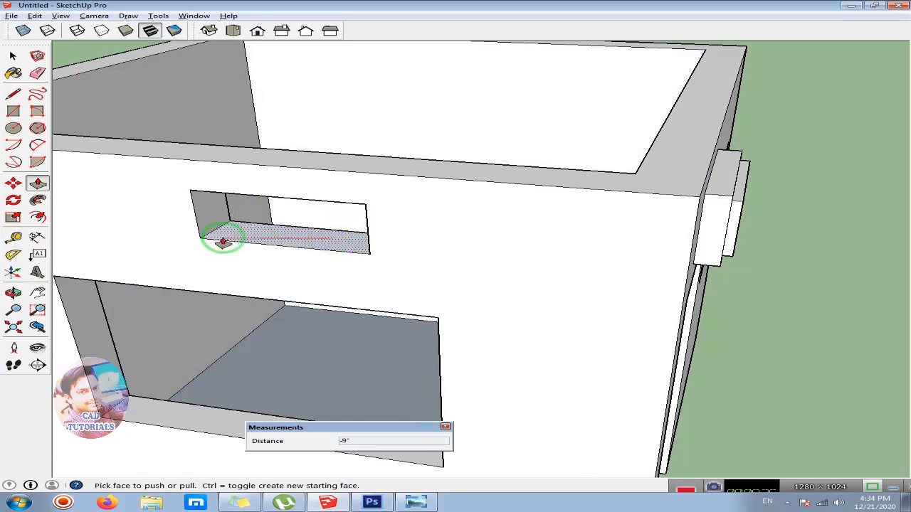
# - Draw a circle with a radius of about 7" in the upper corner of the wall with the small opening
pyautogui.scroll(-3, 221, 243)
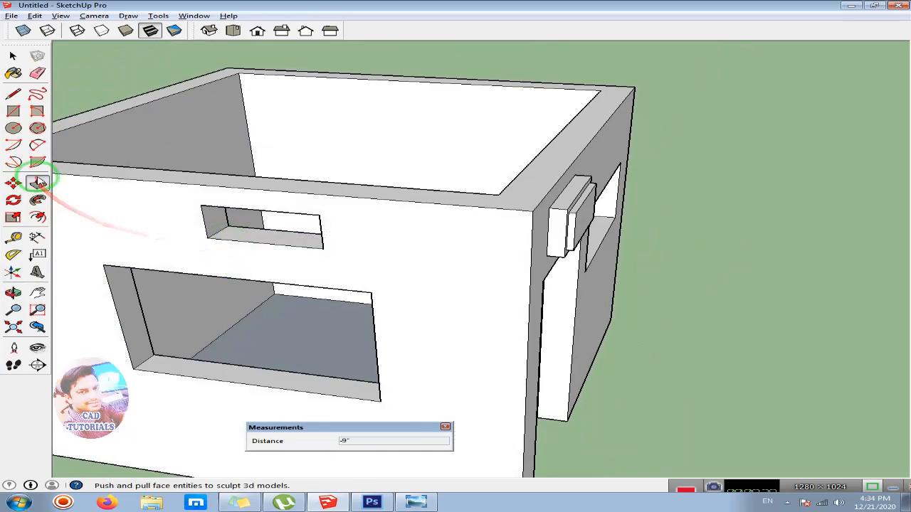
pyautogui.moveTo(189, 219); pyautogui.dragTo(61, 140, button='middle')
pyautogui.click(13, 128)
pyautogui.click(139, 215)
pyautogui.click(150, 232)
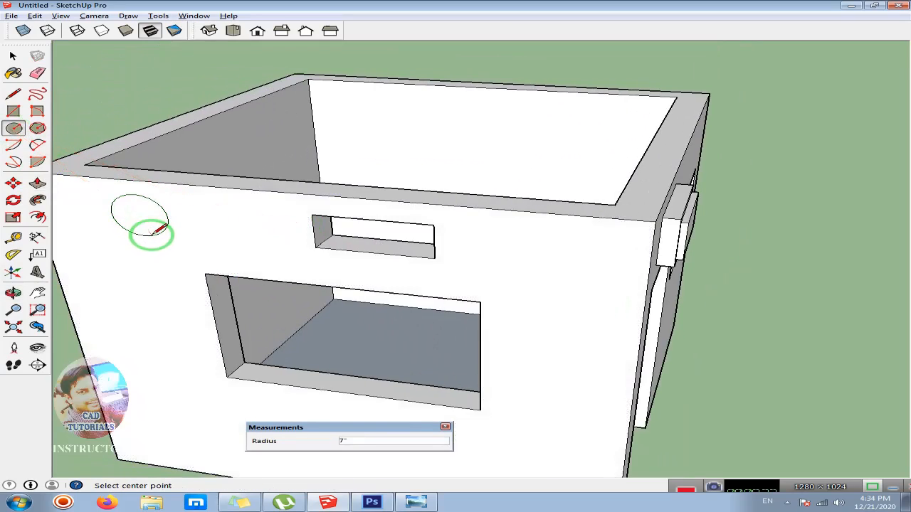
# - Push/Pull the circle 9" inward to cut a round hole through the wall
pyautogui.click(39, 185)
pyautogui.click(141, 212)
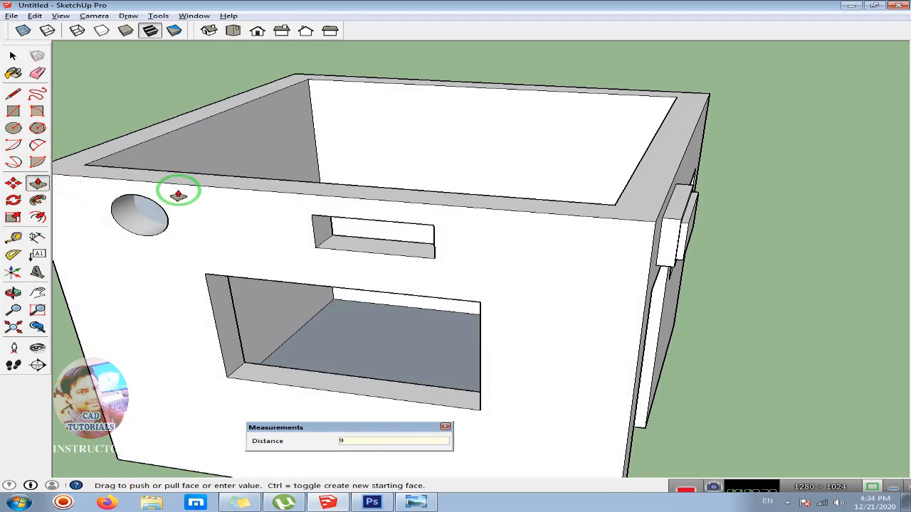
pyautogui.scroll(-4, 177, 193)
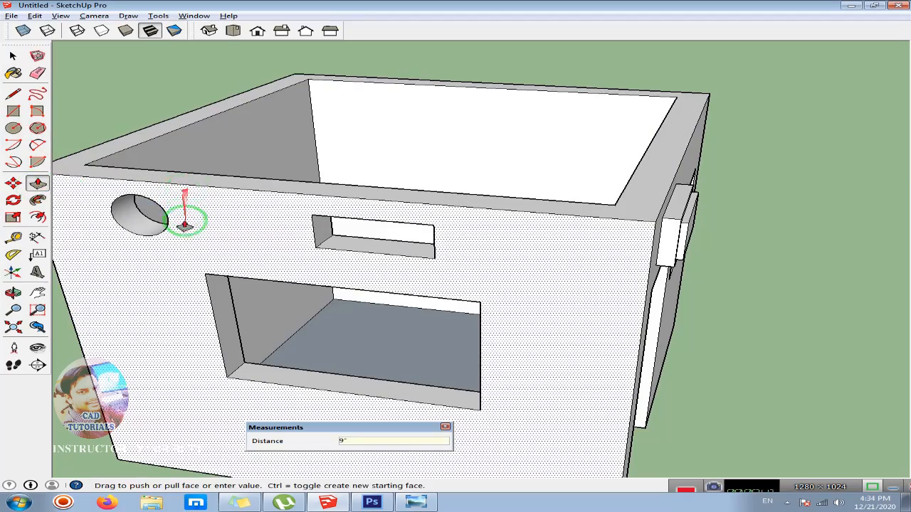
pyautogui.moveTo(179, 226); pyautogui.dragTo(423, 218, button='middle')
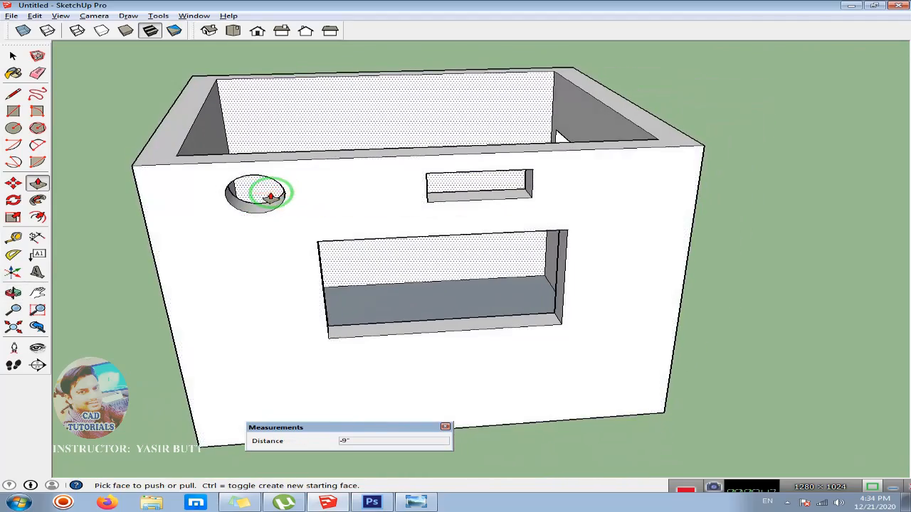
# - Draw two adjoining ground rectangles beside the room, about 18' 5" by 5' 10" and about 10' 8" by 8' 11"
pyautogui.scroll(-5, 271, 197)
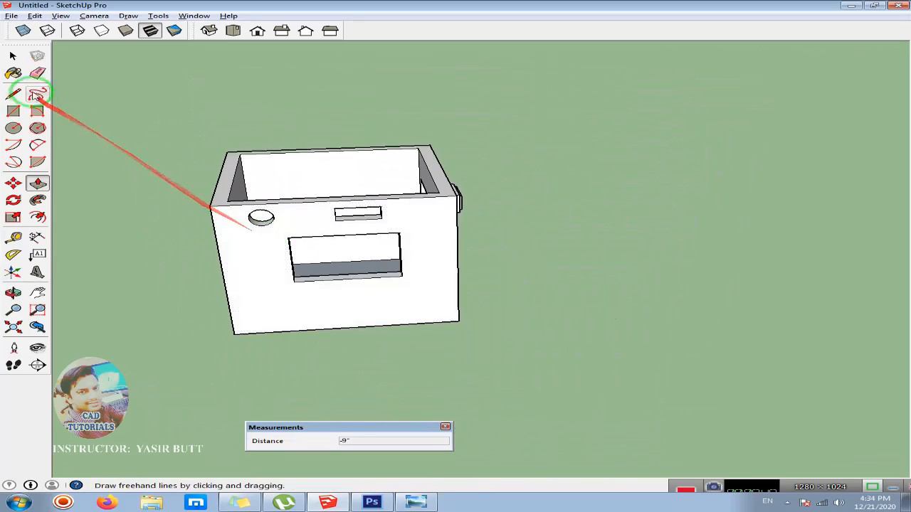
pyautogui.click(232, 30)
pyautogui.click(208, 30)
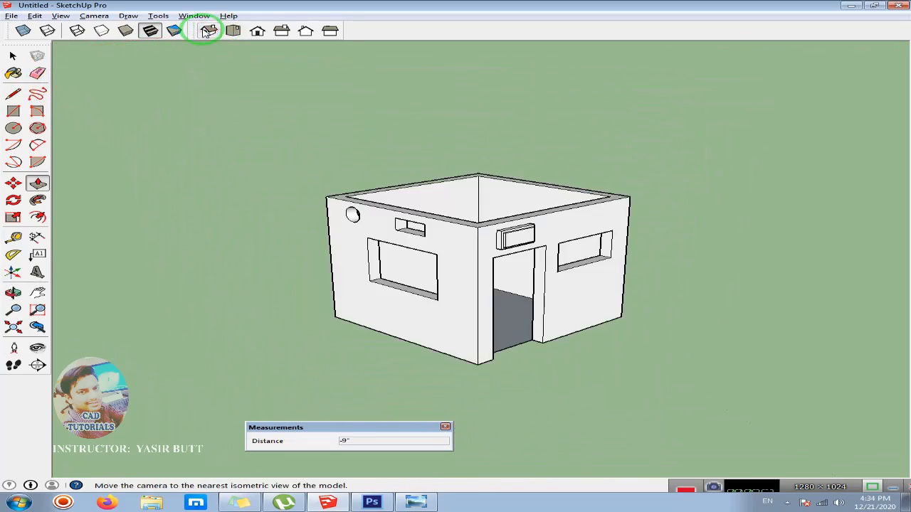
pyautogui.click(232, 30)
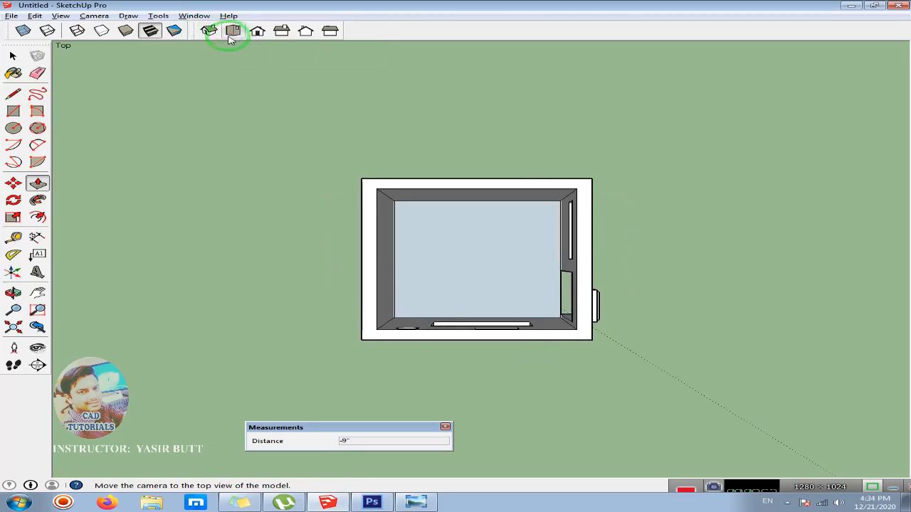
pyautogui.click(208, 30)
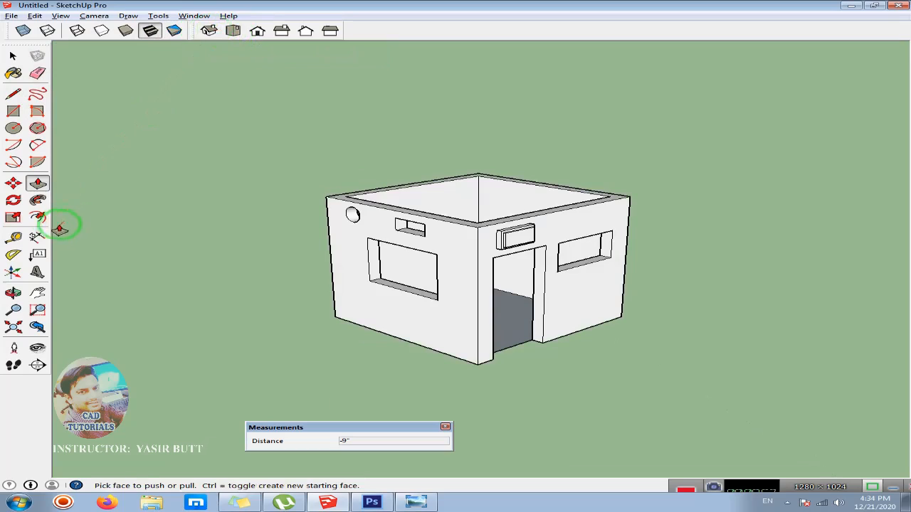
pyautogui.click(13, 128)
pyautogui.click(13, 112)
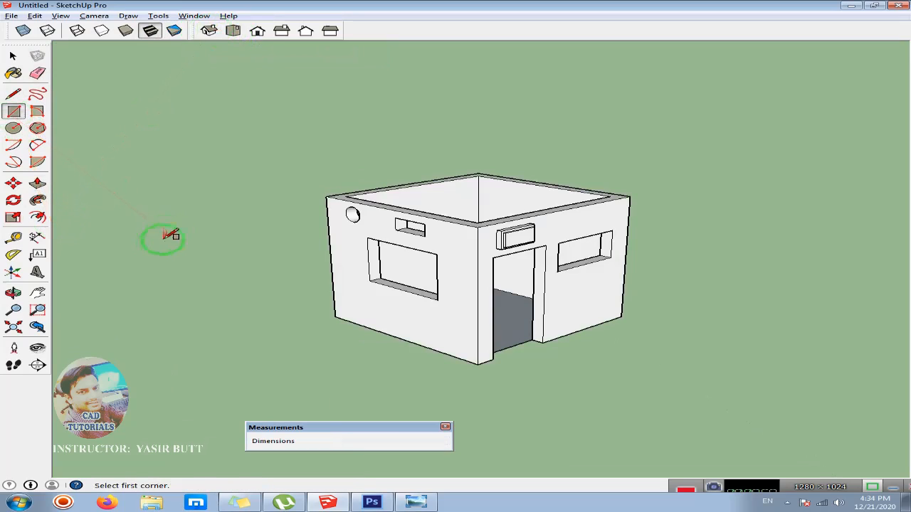
pyautogui.click(129, 217)
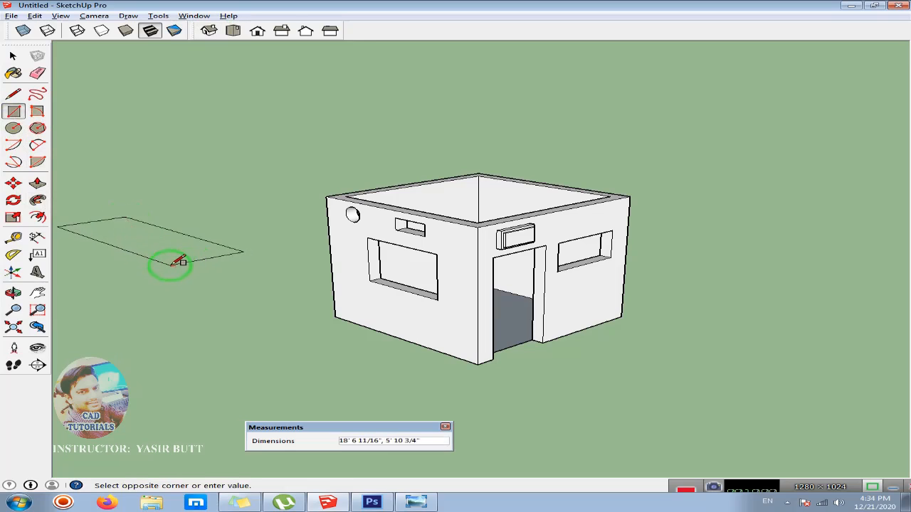
pyautogui.click(173, 265)
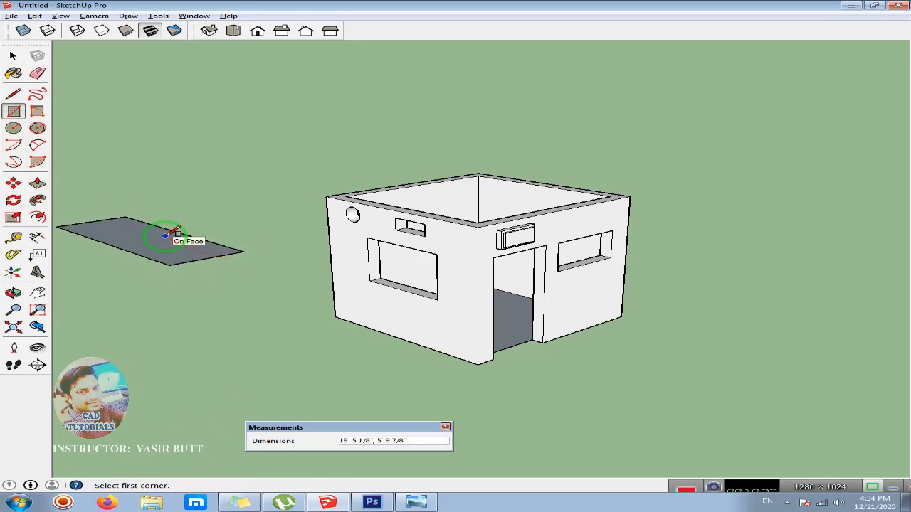
pyautogui.click(244, 251)
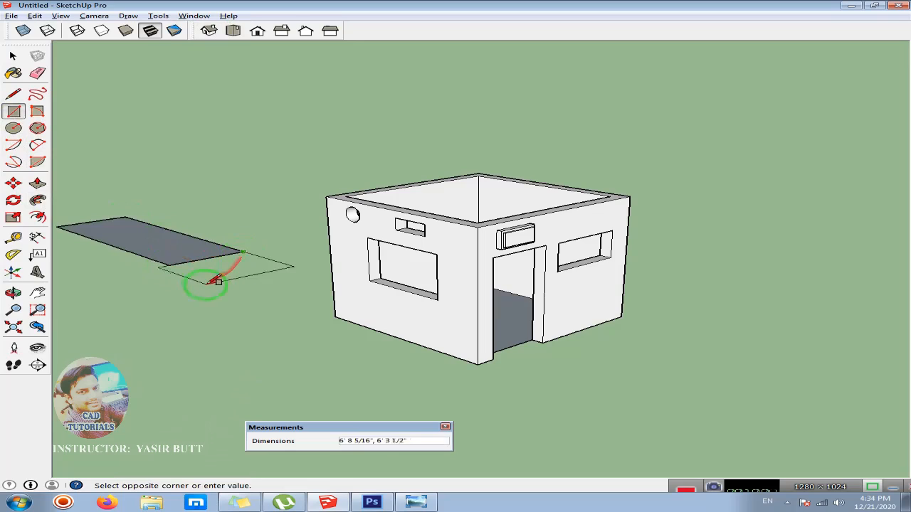
pyautogui.click(171, 305)
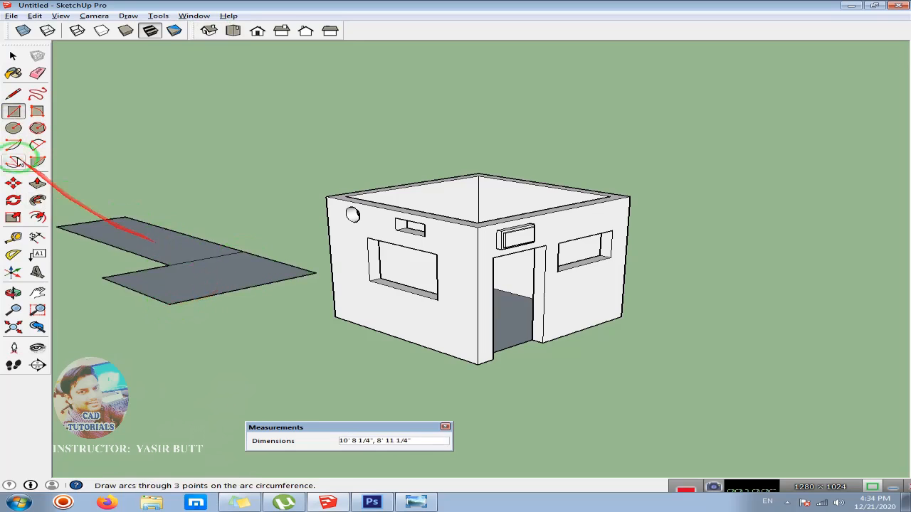
# - Push/Pull both ground rectangles beside the room up to a height of 10'
pyautogui.click(37, 185)
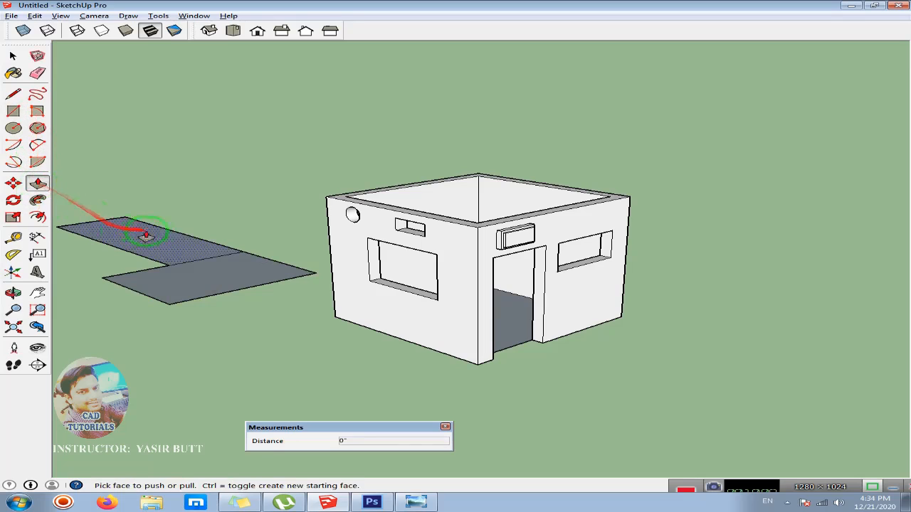
pyautogui.click(139, 225)
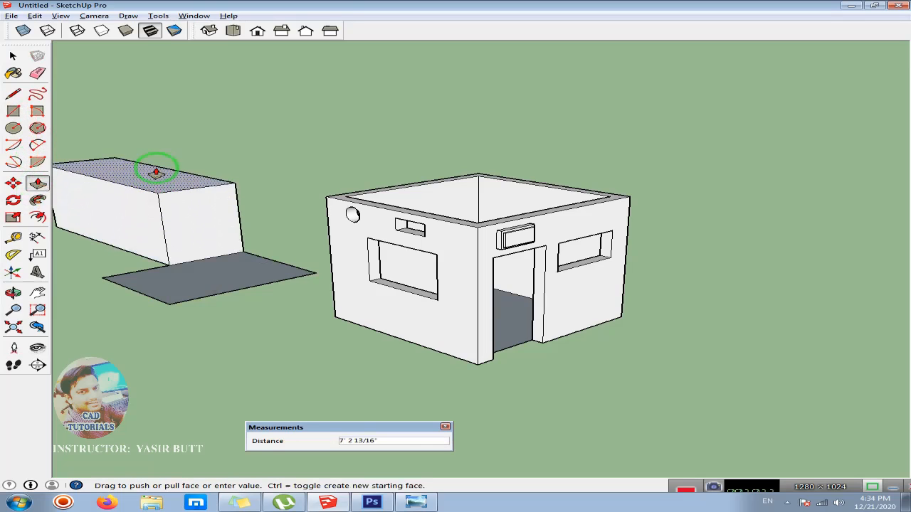
pyautogui.press('Return')
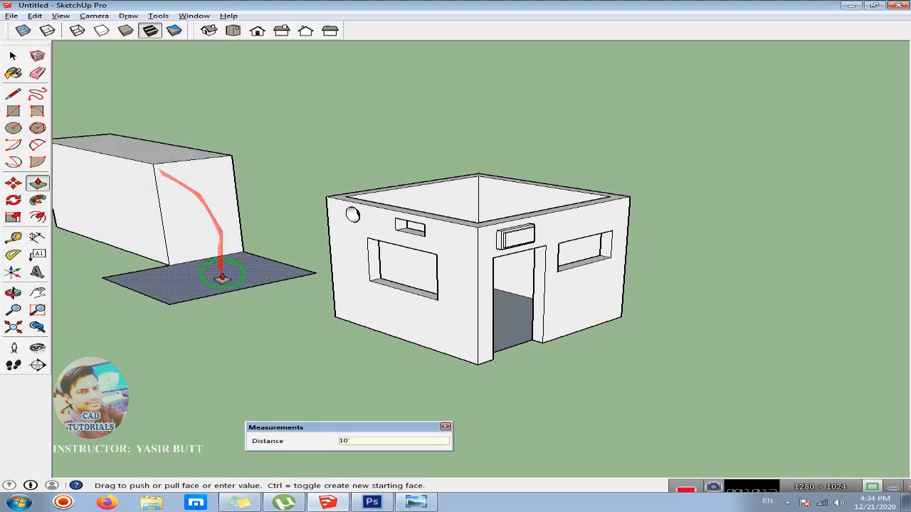
pyautogui.click(218, 264)
pyautogui.write('10')
pyautogui.press('Return')
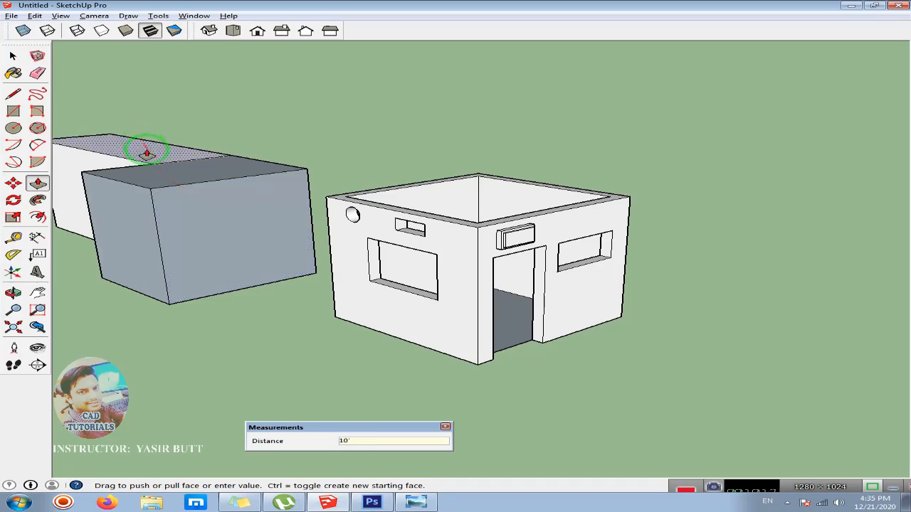
# - Draw a lengthwise line about 18' 5" long across the long block's top face, splitting it into two strips
pyautogui.moveTo(153, 165); pyautogui.dragTo(299, 250, button='middle')
pyautogui.scroll(4, 247, 223)
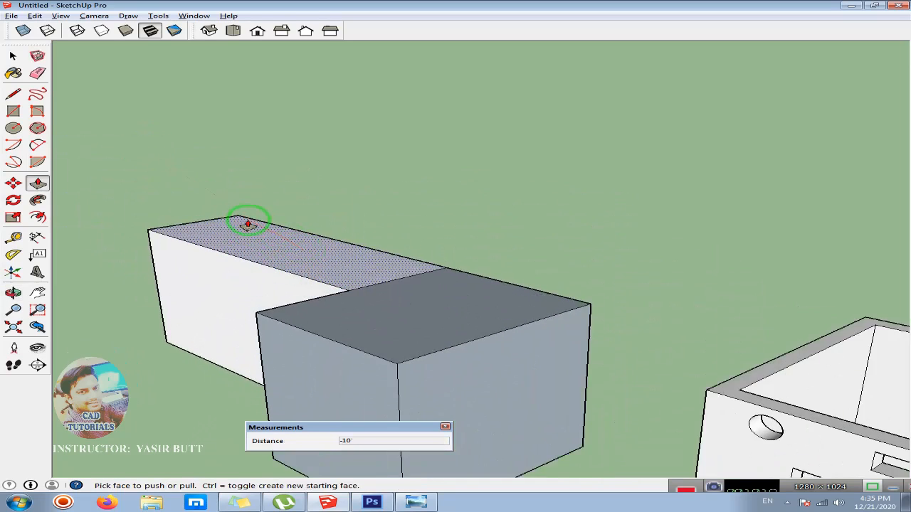
pyautogui.scroll(-1, 388, 299)
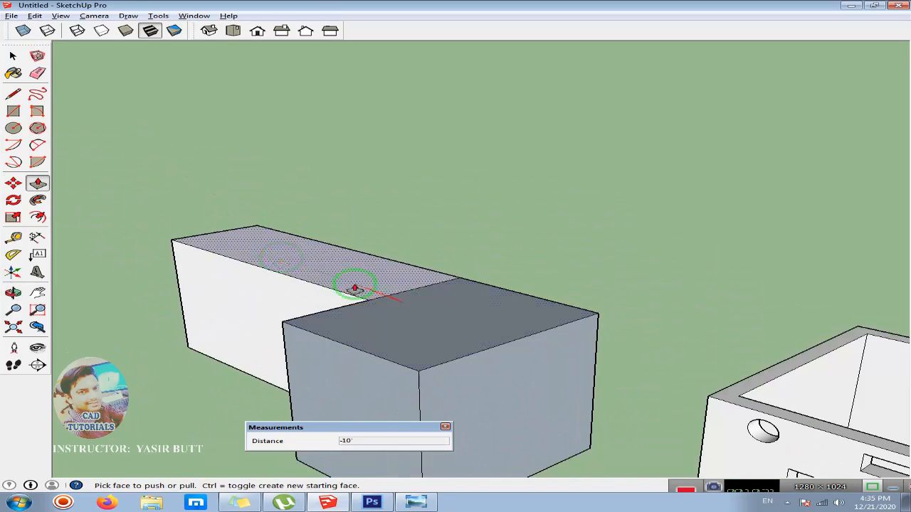
pyautogui.click(13, 93)
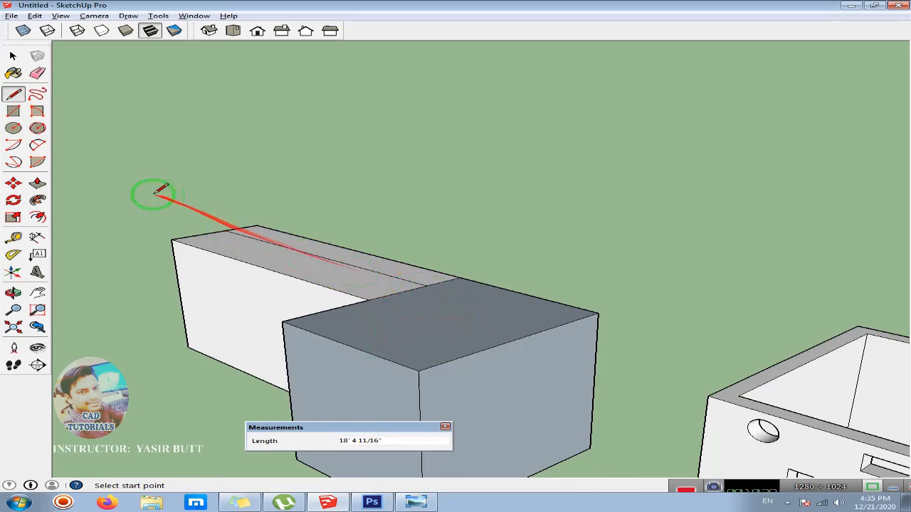
# - Push/Pull the rear strip of the long block's top face up about 9' 2"
pyautogui.click(37, 183)
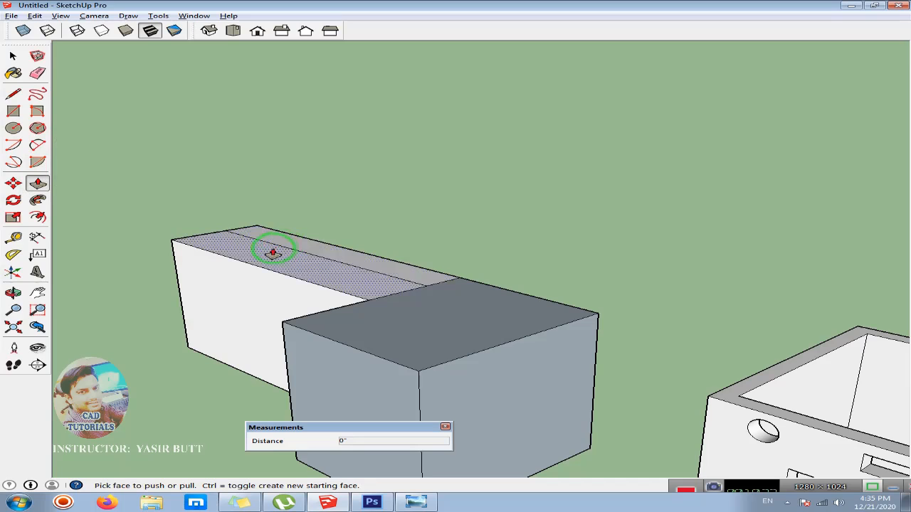
pyautogui.moveTo(307, 239); pyautogui.dragTo(320, 137)
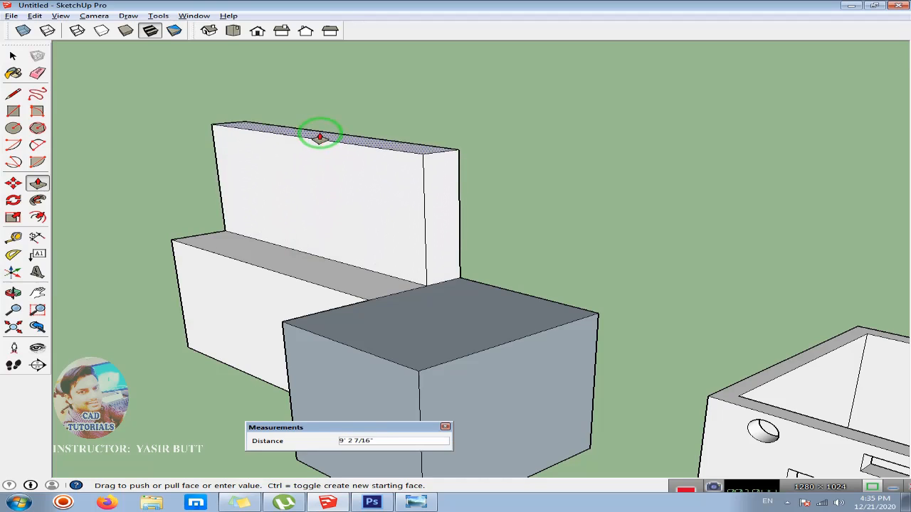
pyautogui.moveTo(320, 137); pyautogui.dragTo(320, 136)
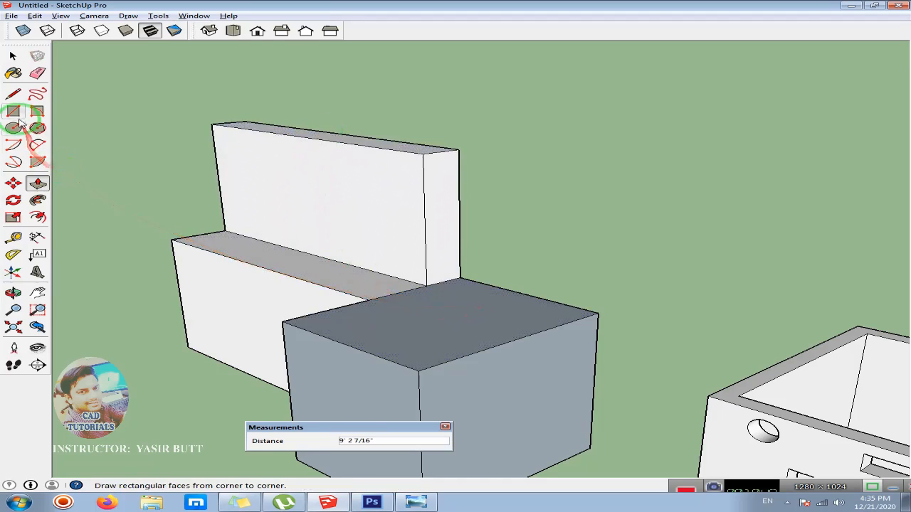
# - Draw a diagonal across the dark block's top face and a line from it to the corner nearest the room
pyautogui.click(12, 94)
pyautogui.click(459, 279)
pyautogui.click(446, 308)
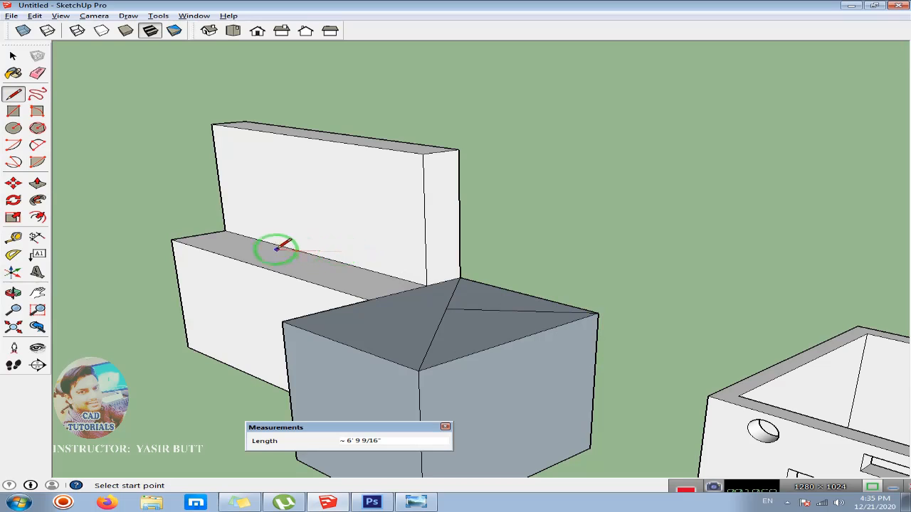
# - Push/Pull the two triangular top faces of the dark block on either side of its back corner up about 6'
pyautogui.click(37, 183)
pyautogui.moveTo(519, 326); pyautogui.dragTo(498, 206)
pyautogui.click(387, 318)
pyautogui.click(378, 225)
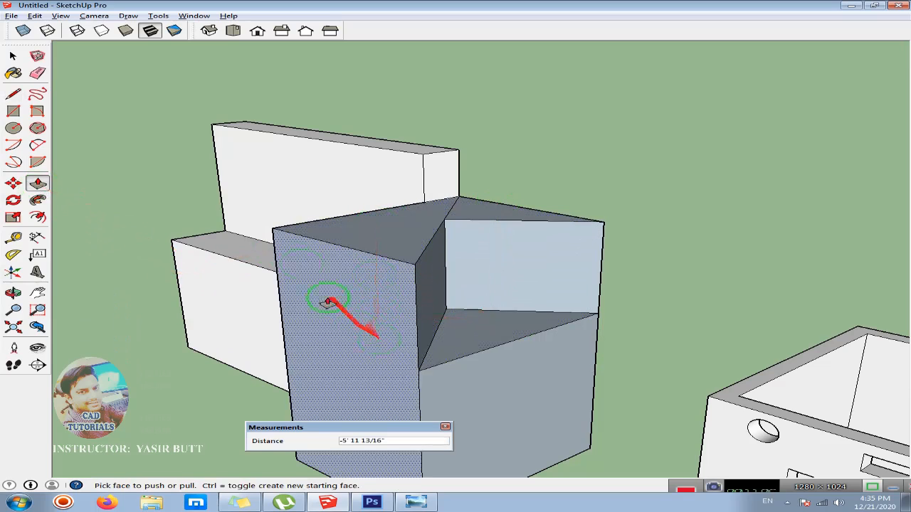
# - Draw a 2 Point Arc across the top edge of the window beside the door, bulging upward about 1' 3"
pyautogui.scroll(-2, 265, 284)
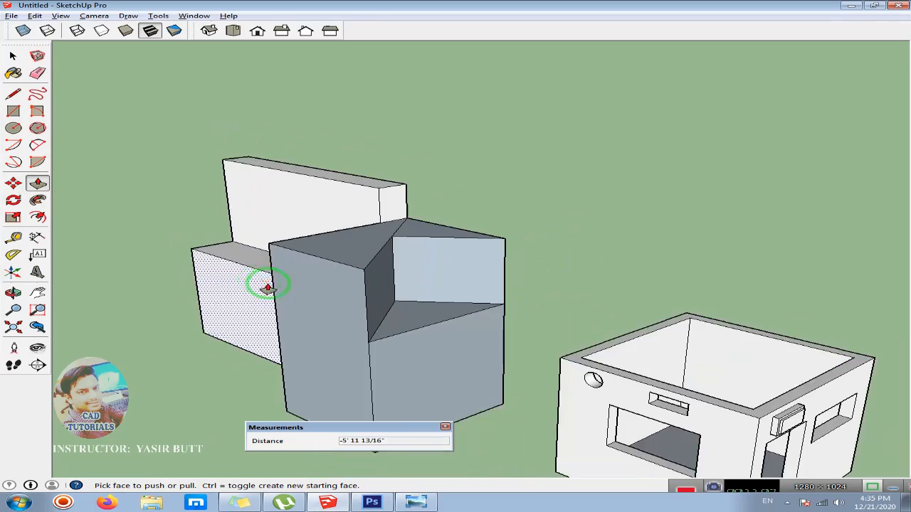
pyautogui.scroll(-1, 268, 287)
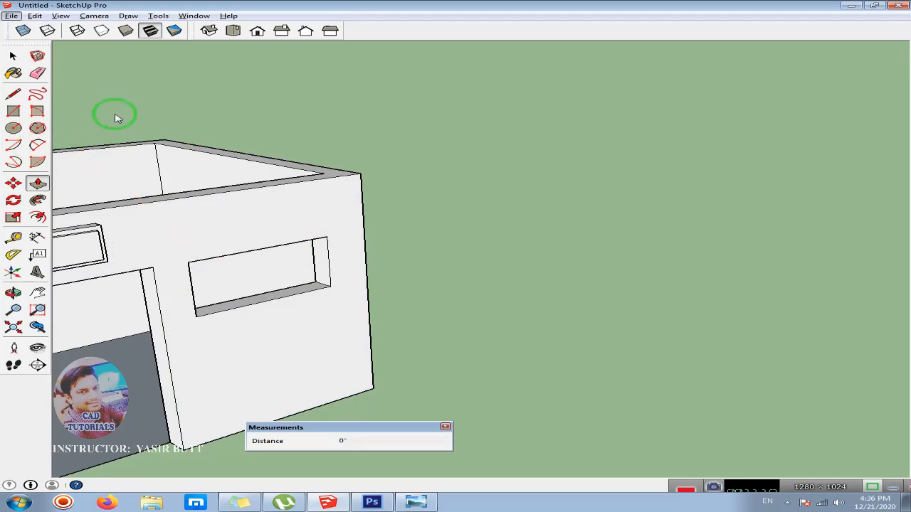
pyautogui.click(94, 101)
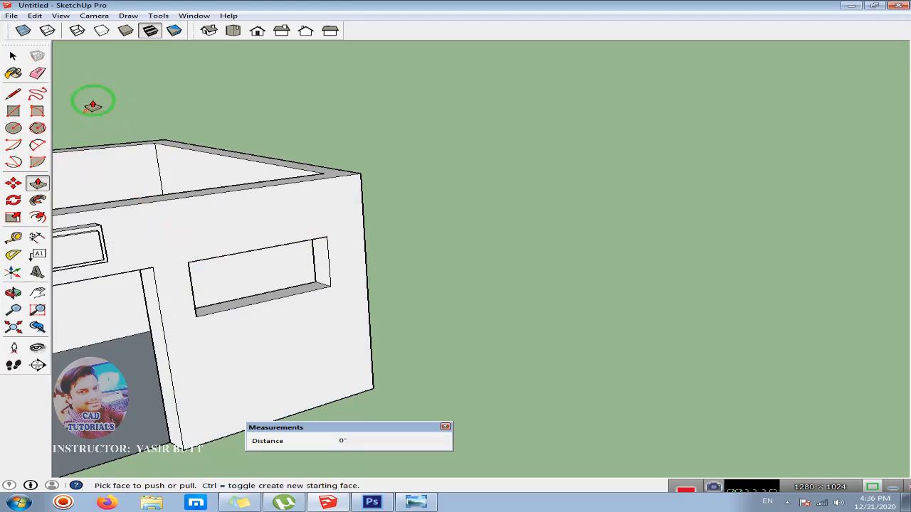
pyautogui.click(38, 146)
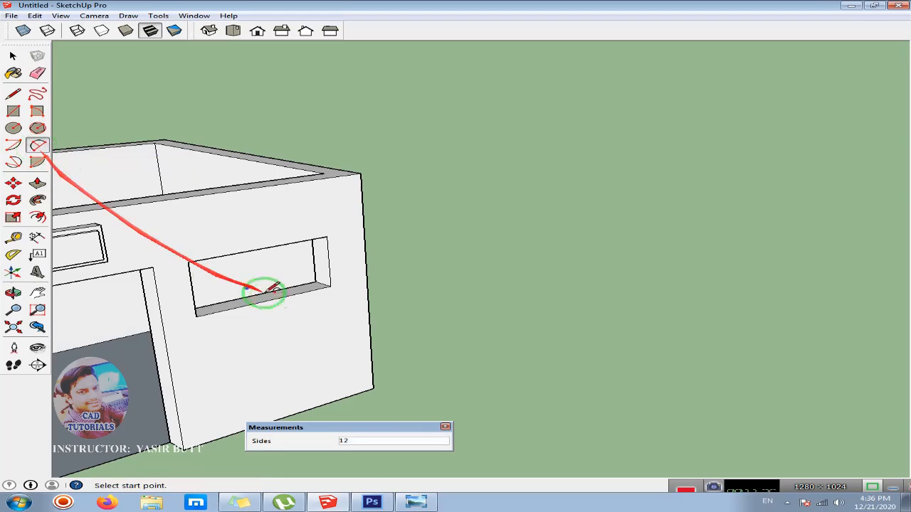
pyautogui.scroll(2, 206, 263)
pyautogui.click(182, 262)
pyautogui.click(390, 224)
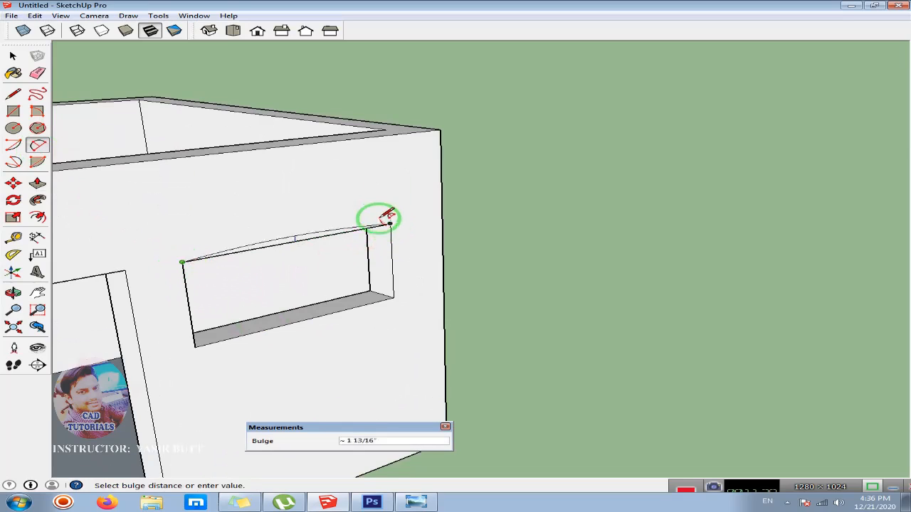
pyautogui.click(353, 185)
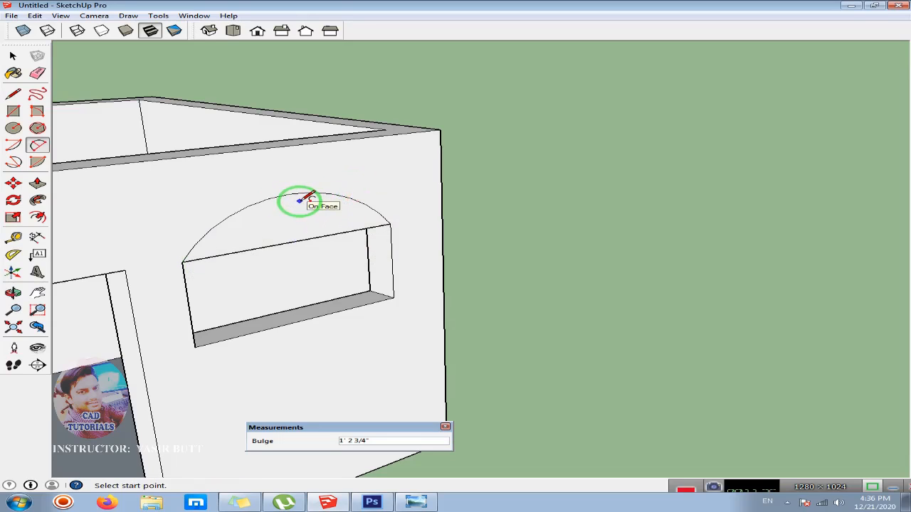
# - Offset the outline of the arched face above the window slightly inward to form a narrow border strip
pyautogui.press('f')
pyautogui.click(275, 199)
pyautogui.click(277, 206)
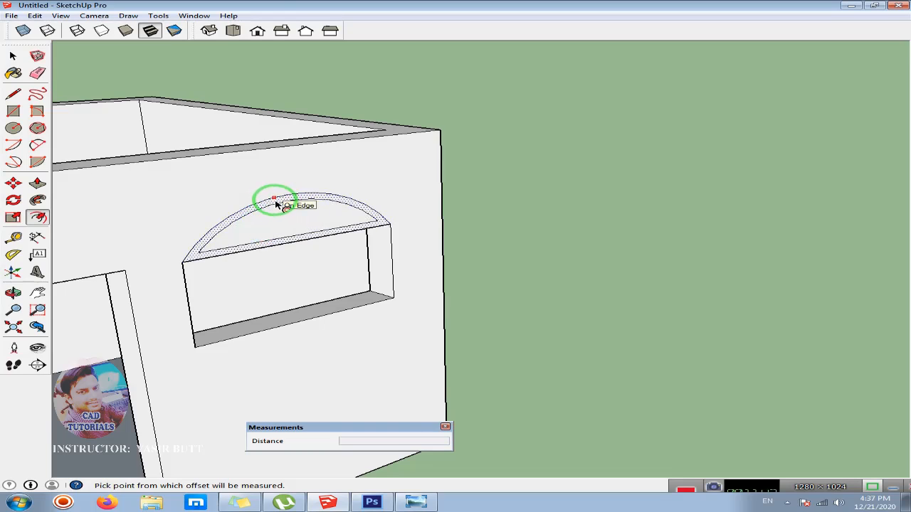
pyautogui.click(37, 183)
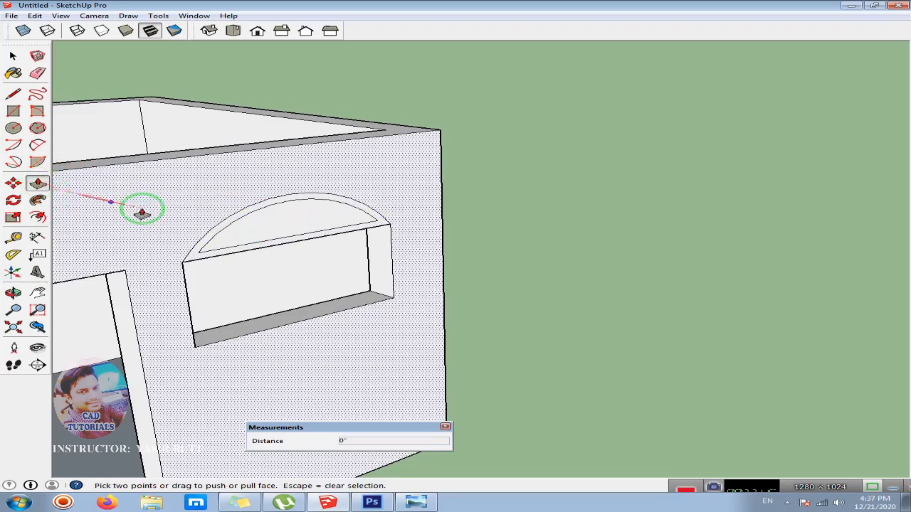
pyautogui.scroll(5, 273, 200)
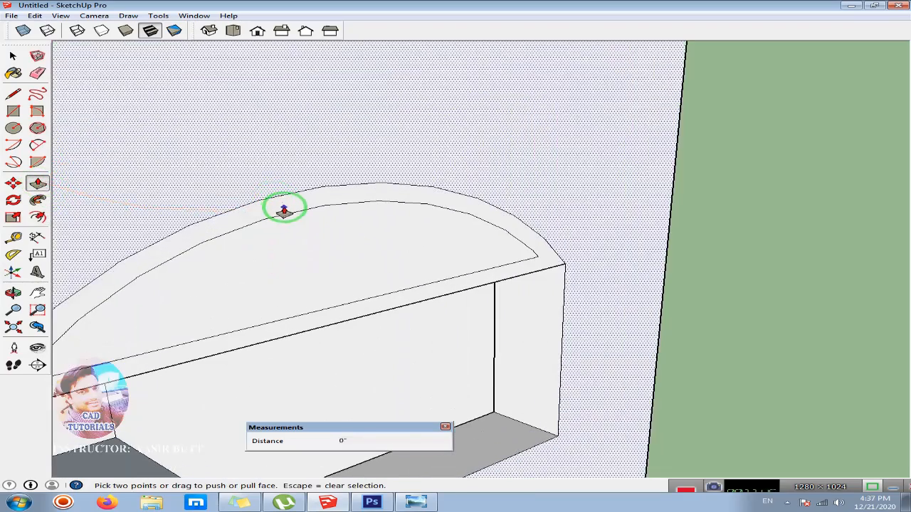
pyautogui.click(284, 201)
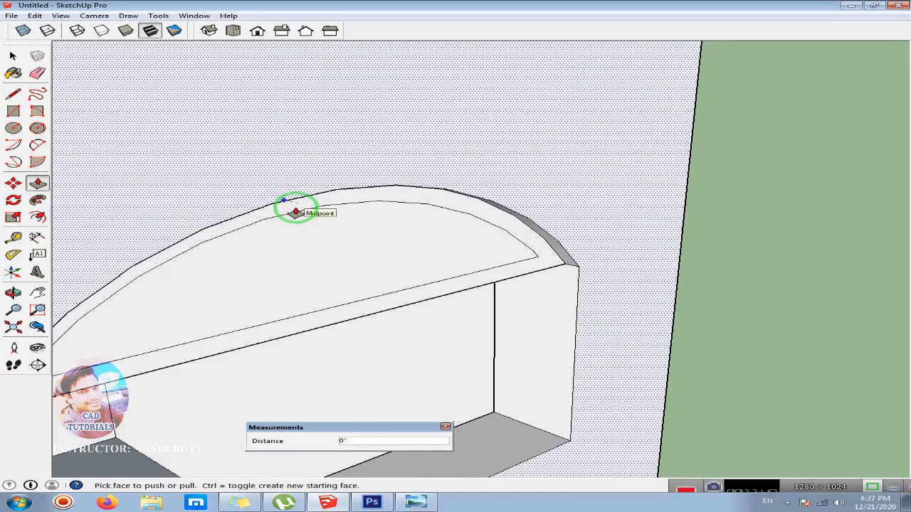
pyautogui.press('Escape')
pyautogui.scroll(-2, 291, 211)
pyautogui.scroll(-3, 293, 220)
pyautogui.scroll(3, 288, 214)
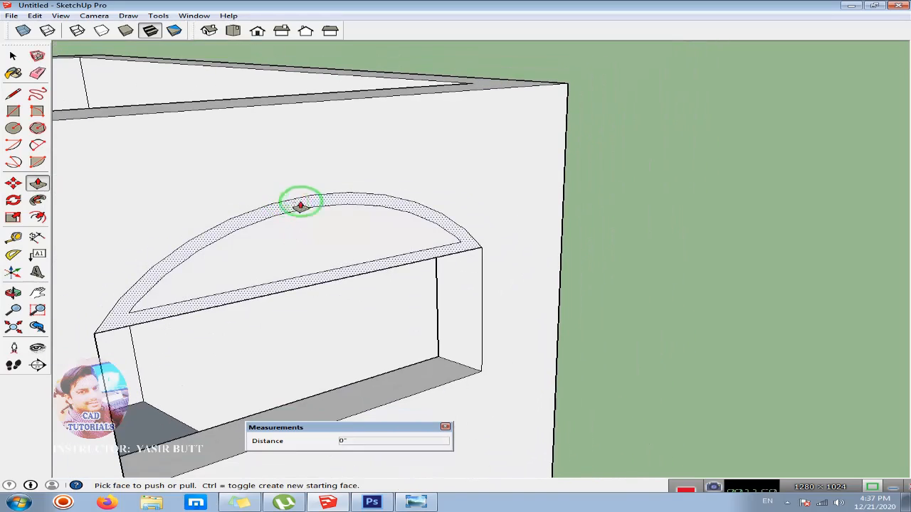
# - Select the arched border strip above the window and Push/Pull it outward 4"
pyautogui.click(13, 56)
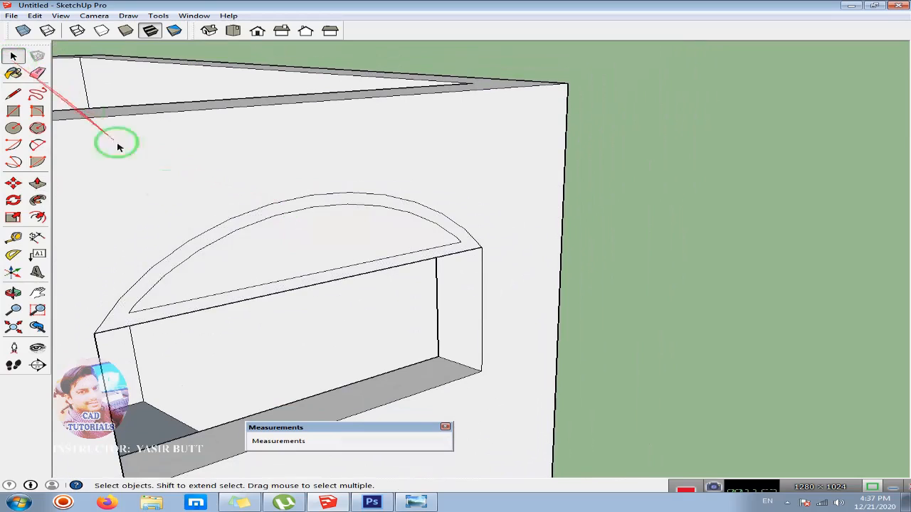
pyautogui.click(254, 230)
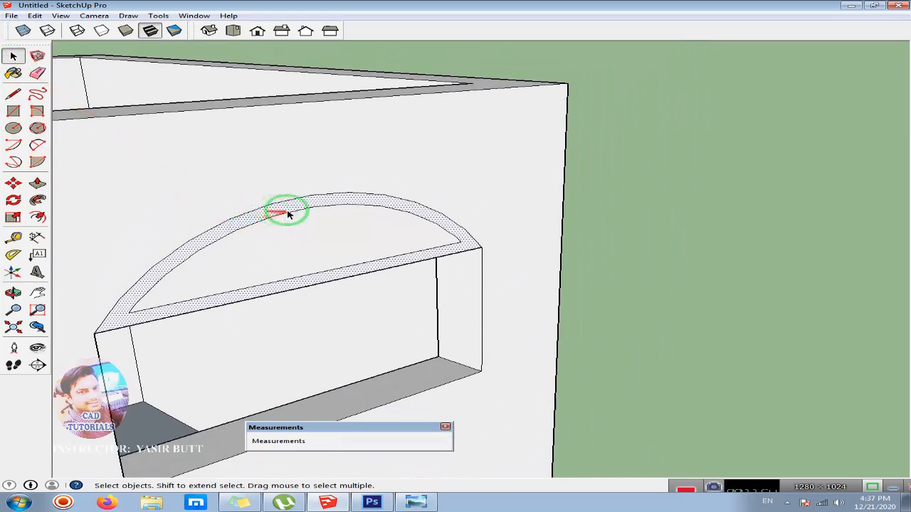
pyautogui.moveTo(273, 211); pyautogui.dragTo(260, 228)
pyautogui.click(37, 182)
pyautogui.click(255, 224)
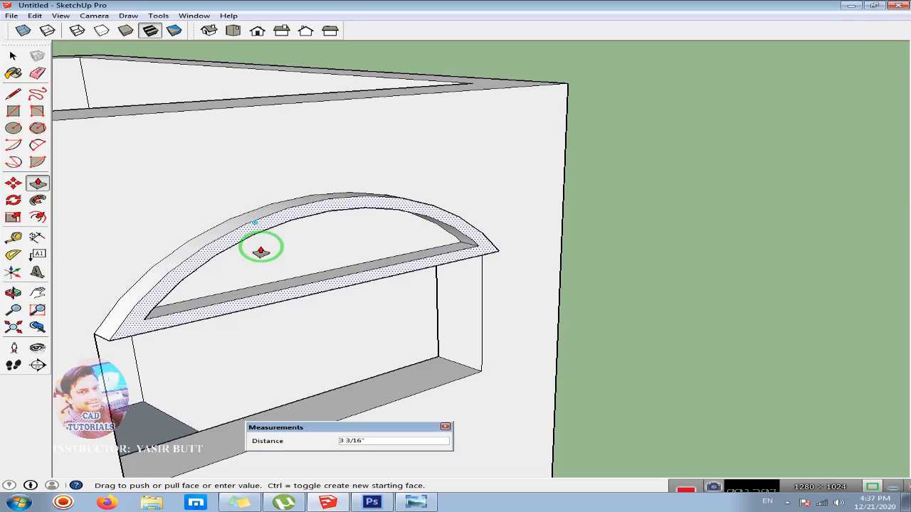
pyautogui.press('Return')
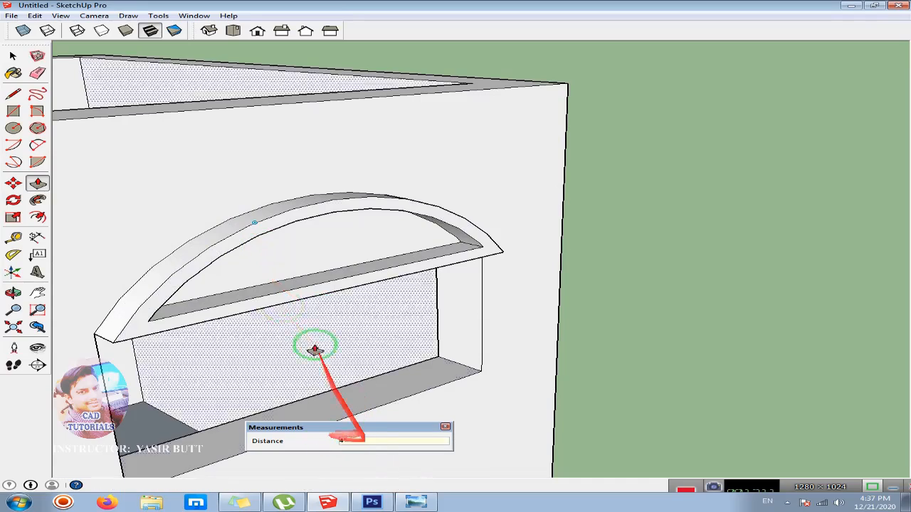
# - Review the whole room with its openings and switch to the course title image in Windows Photo Viewer
pyautogui.scroll(-4, 275, 305)
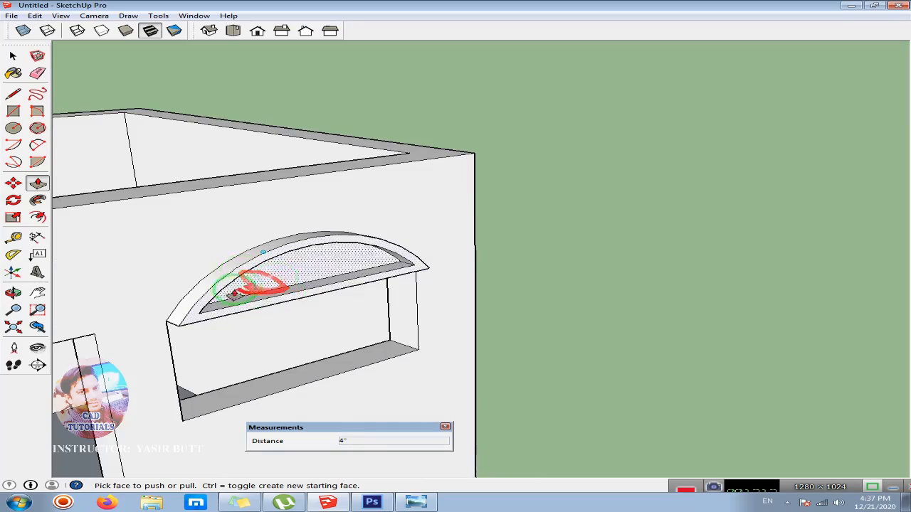
pyautogui.scroll(-3, 263, 306)
pyautogui.scroll(-3, 246, 338)
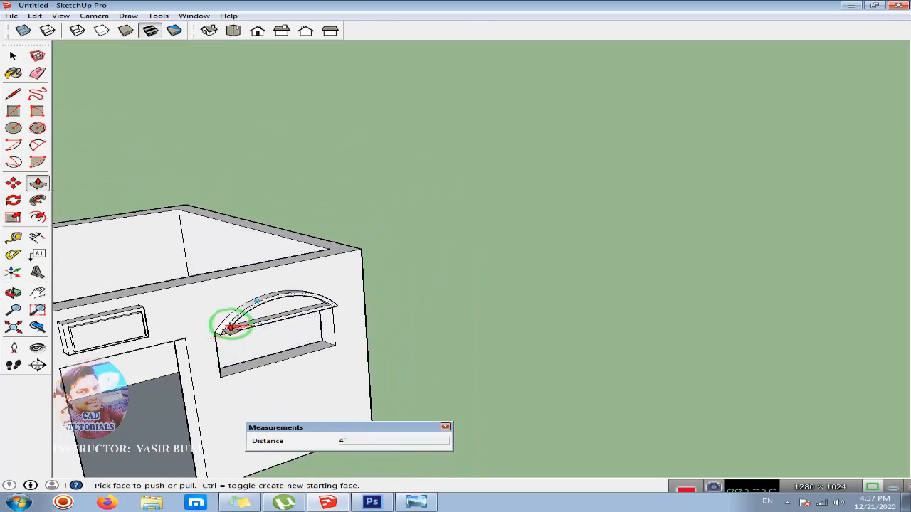
pyautogui.moveTo(187, 309); pyautogui.dragTo(380, 287, button='middle')
pyautogui.scroll(-5, 433, 260)
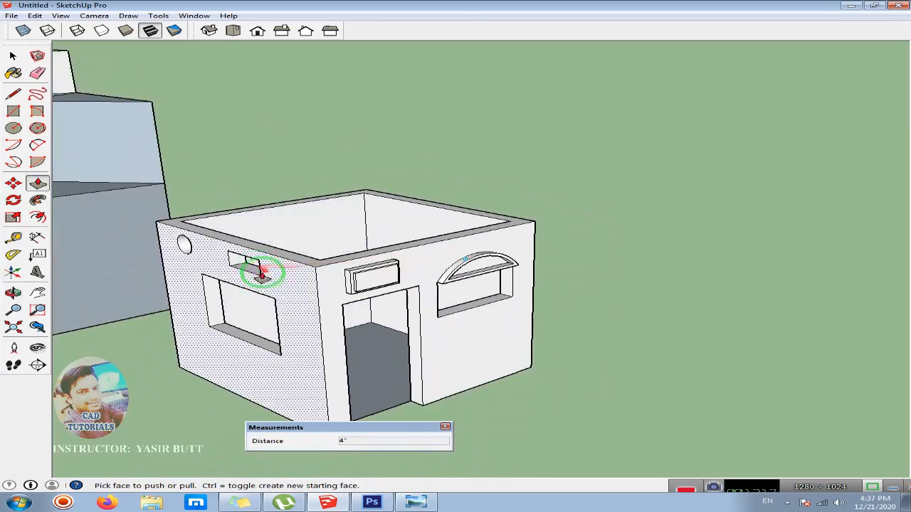
pyautogui.click(416, 502)
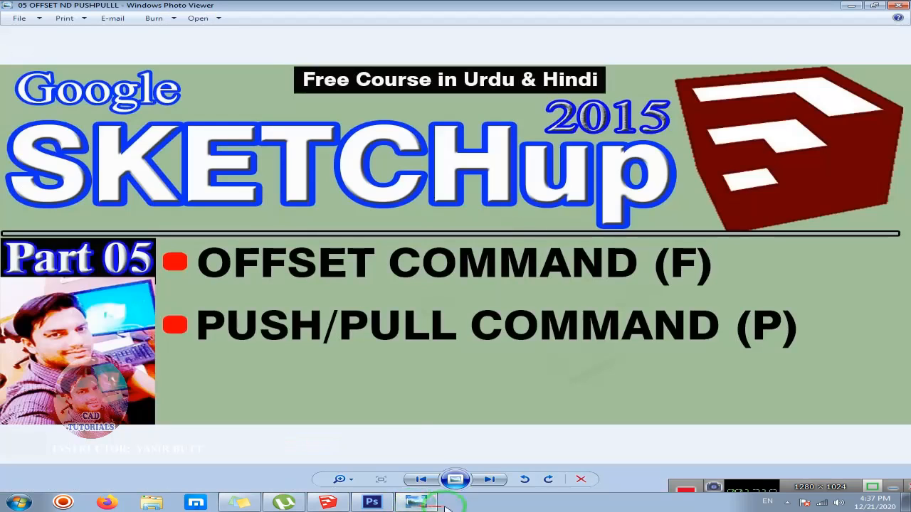